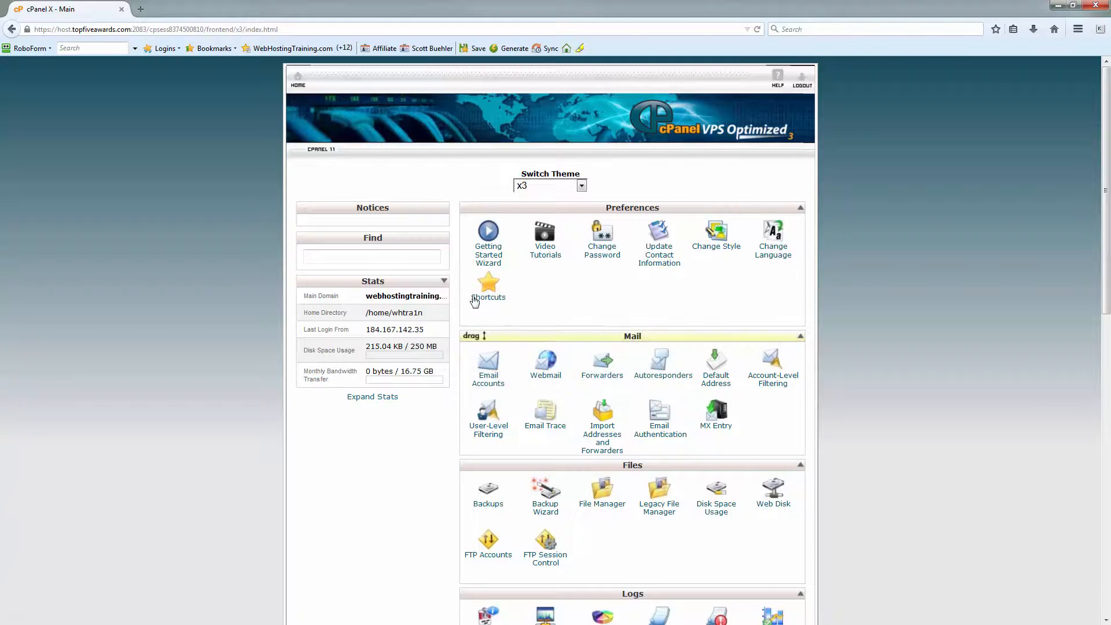
Step: Open the WordPress download page on wordpress.org in a new Firefox tab
click(141, 9)
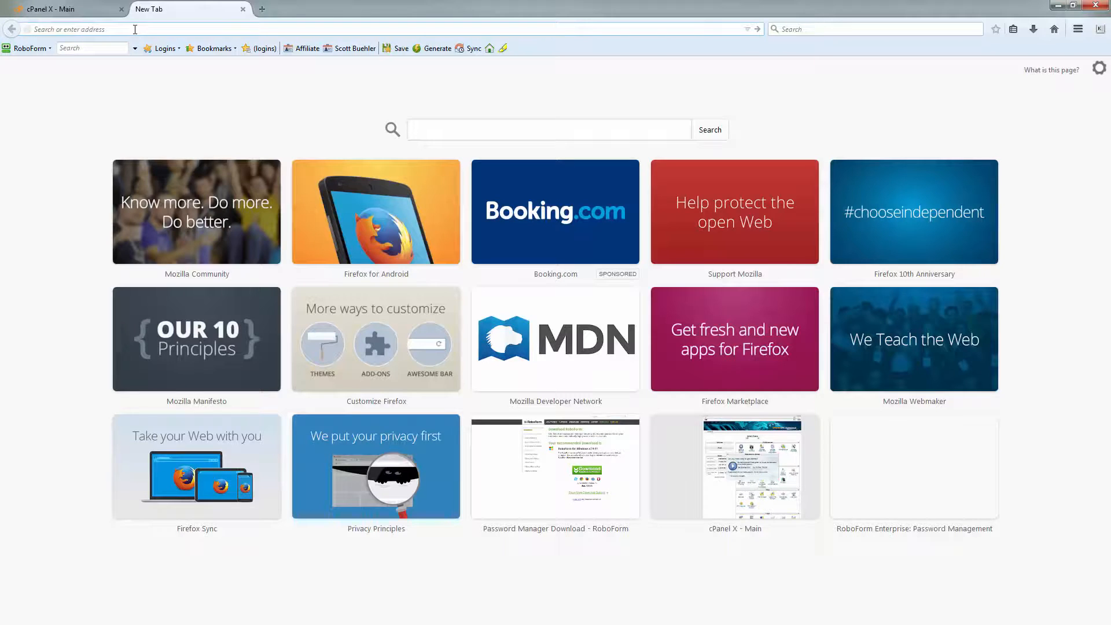
text(wordpress.o)
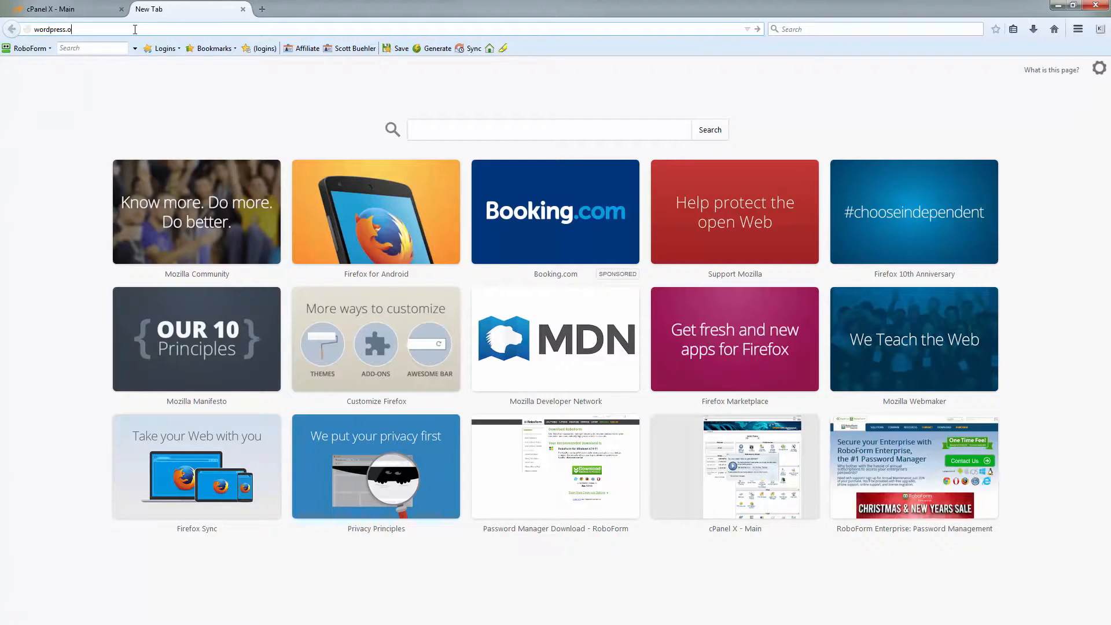
text(rg)
key(Return)
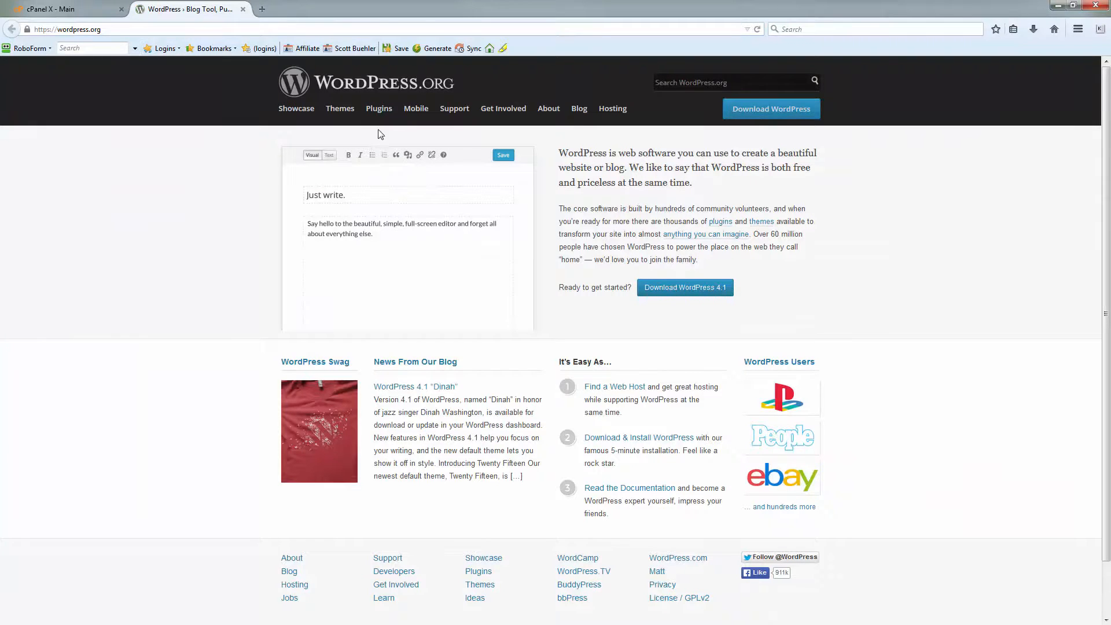
click(685, 289)
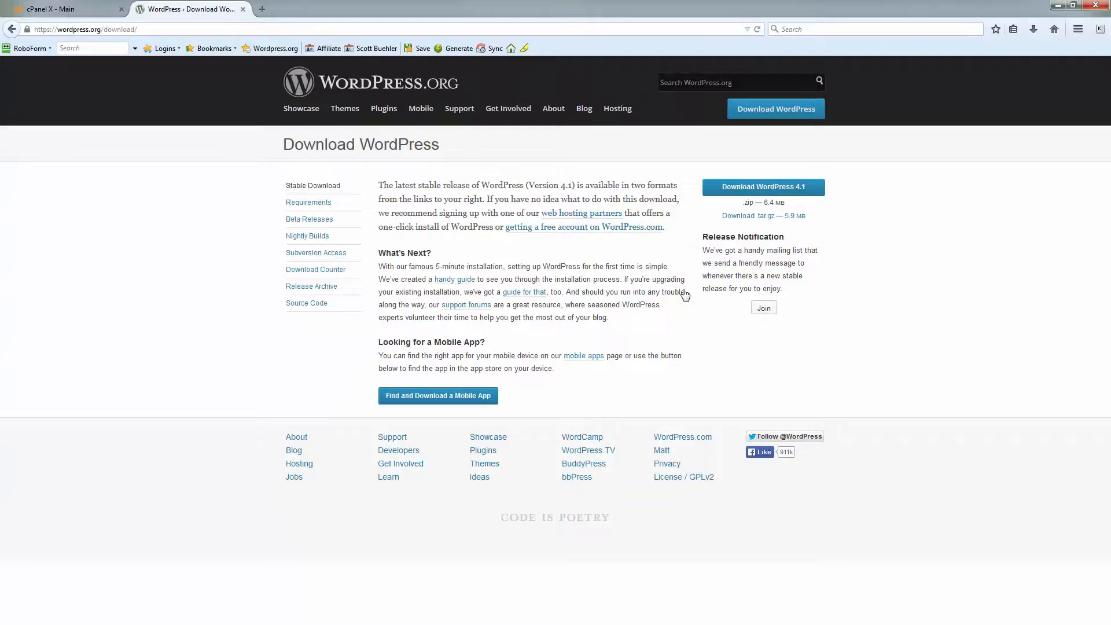
Step: Download wordpress-4.1.zip and save it to the Desktop
click(763, 190)
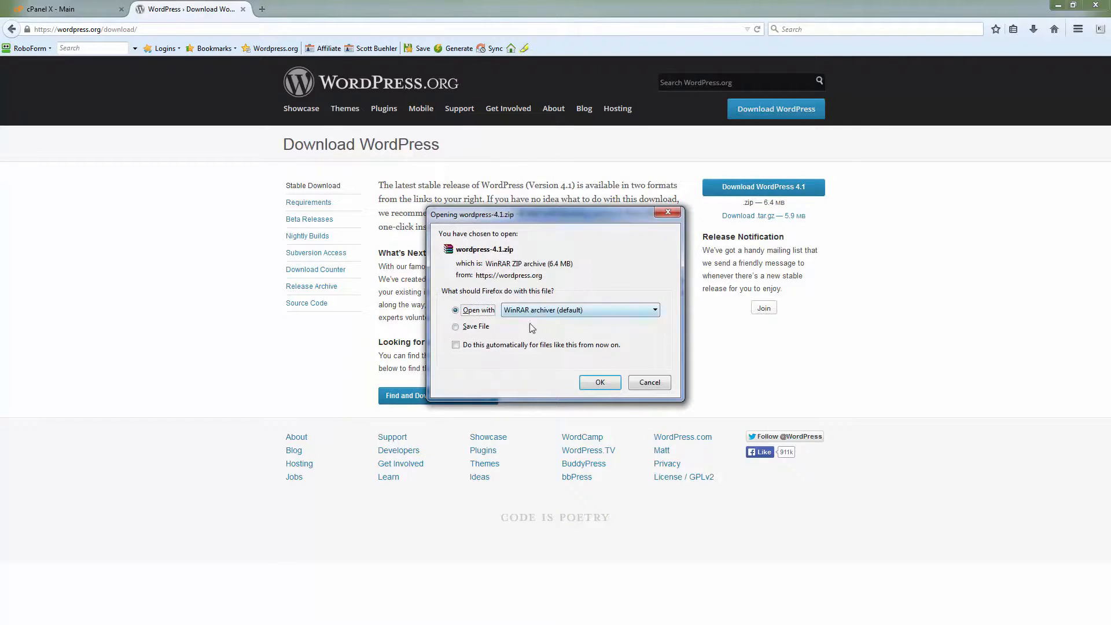
click(480, 328)
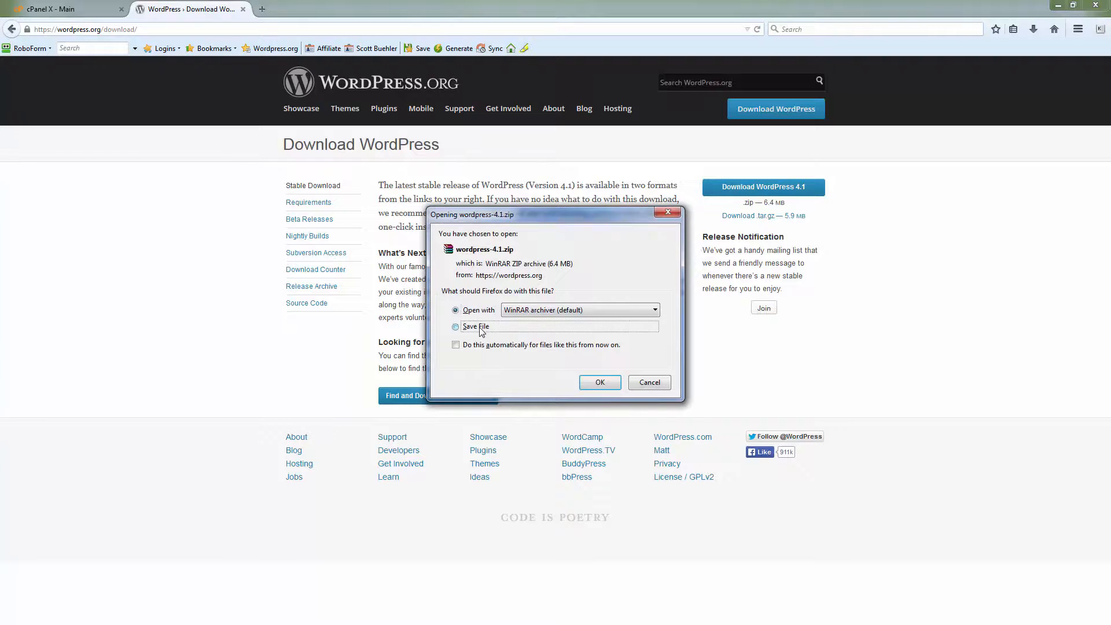
click(611, 387)
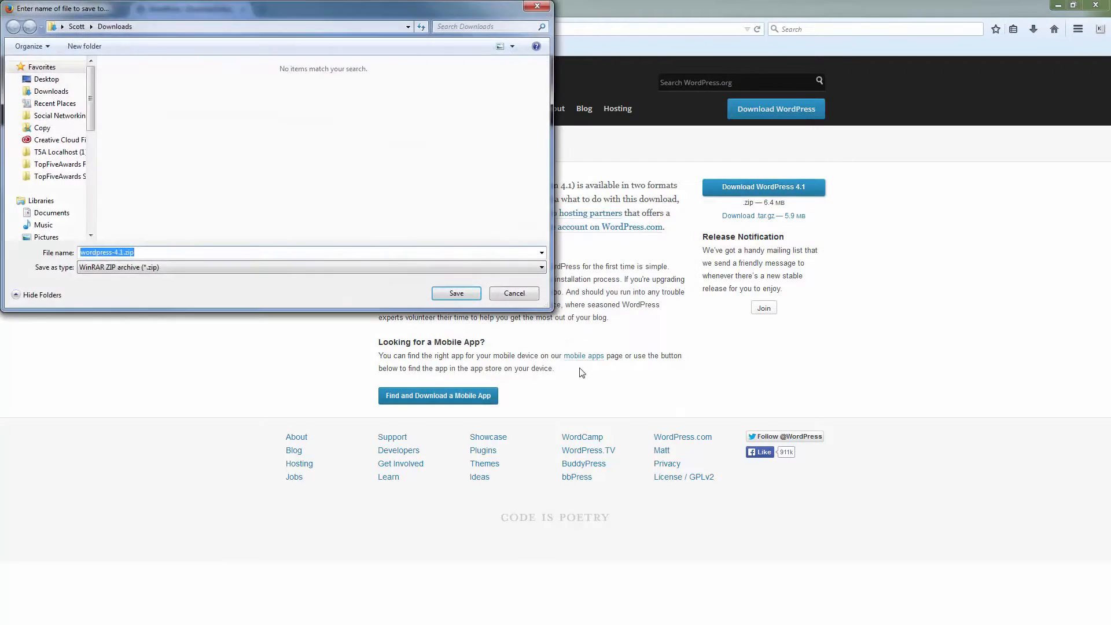
click(46, 79)
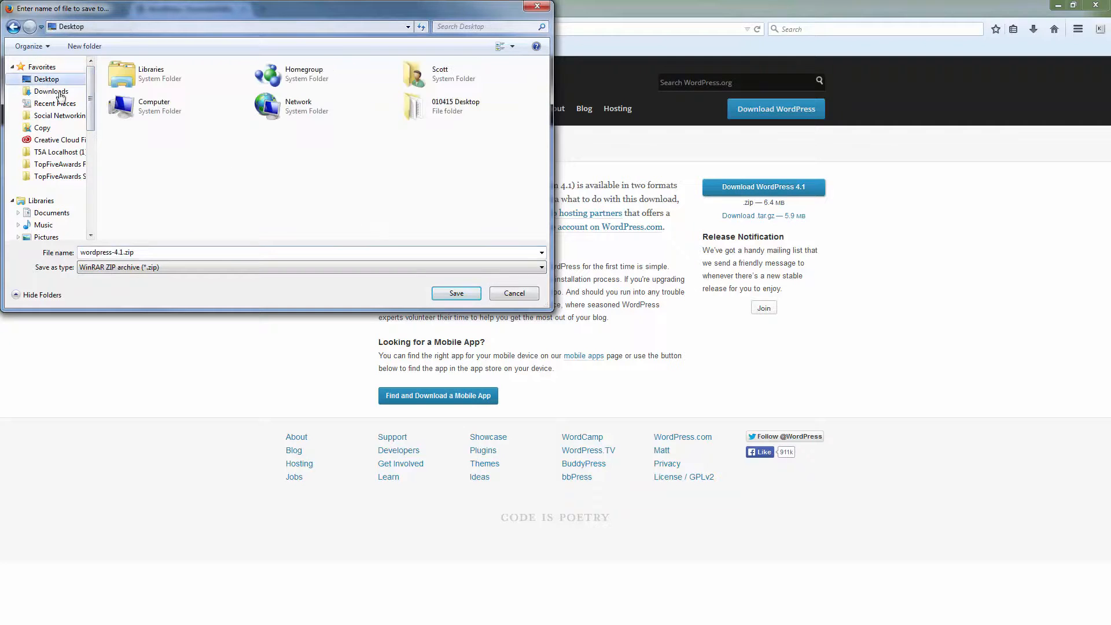
click(457, 294)
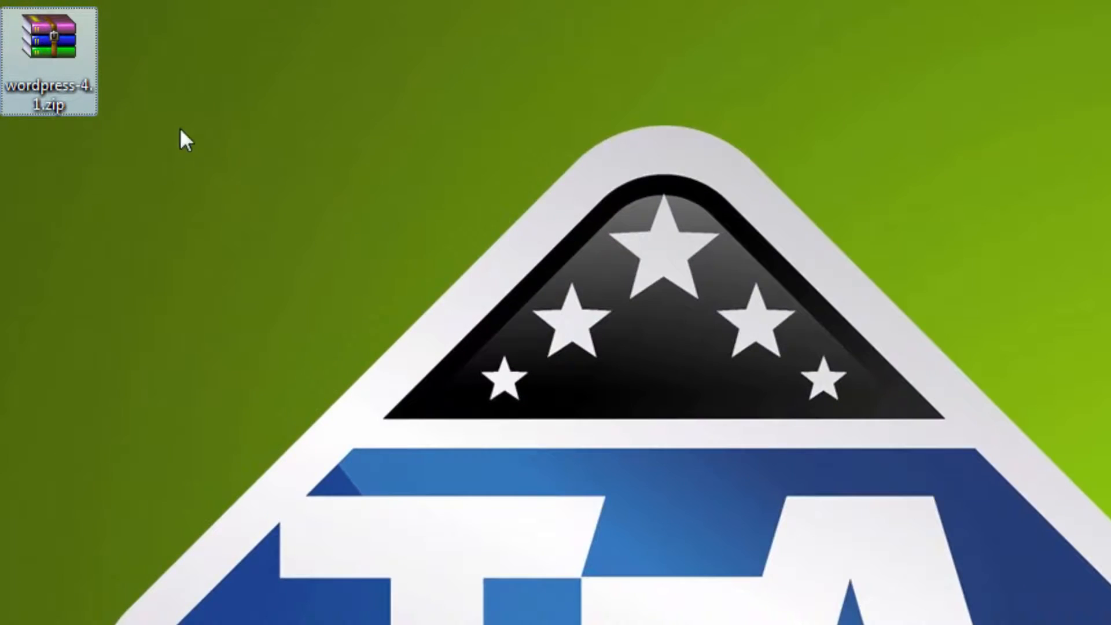
Step: Extract the WordPress zip to a Desktop\wordpress-4.1 folder
drag(46, 43, 51, 142)
drag(65, 179, 65, 181)
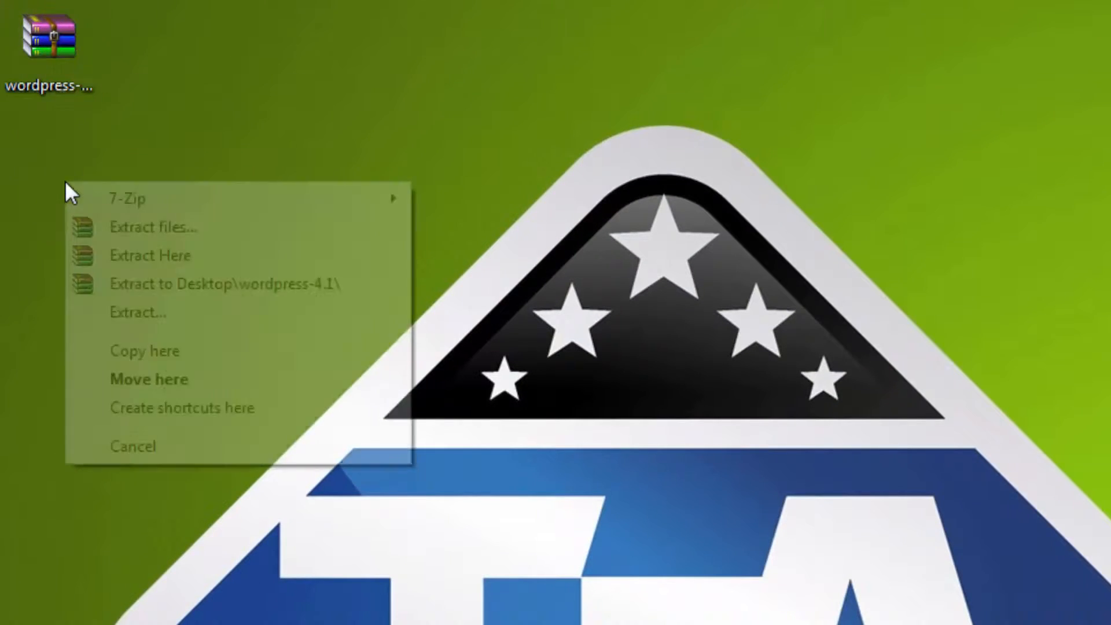
click(176, 283)
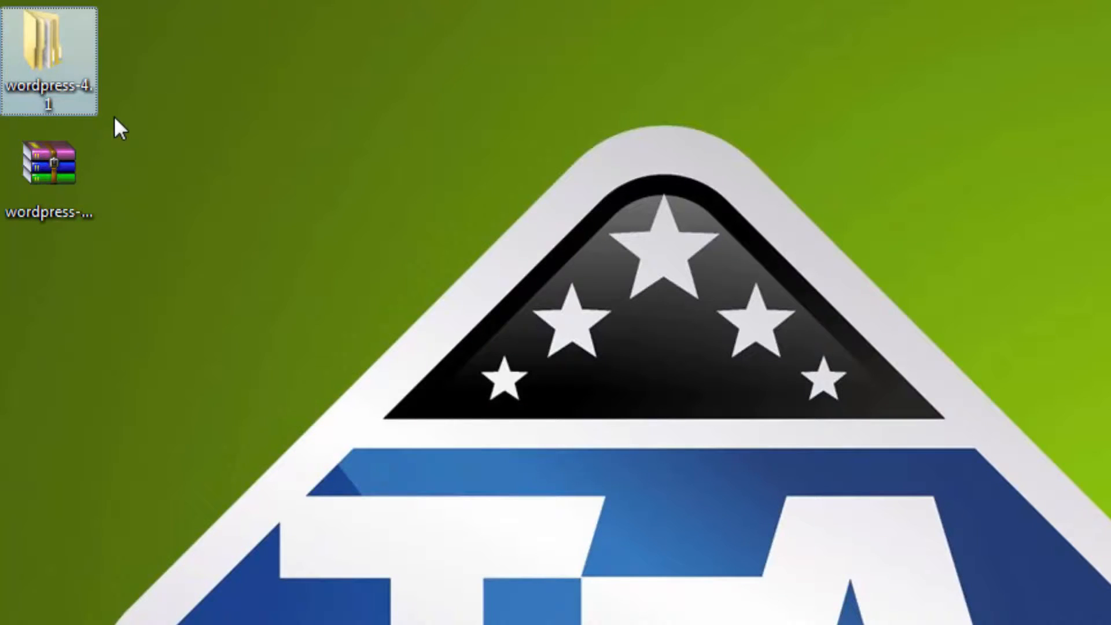
Step: In the extracted wordpress folder, rename wp-config-sample.php to wp-config.php
double_click(50, 65)
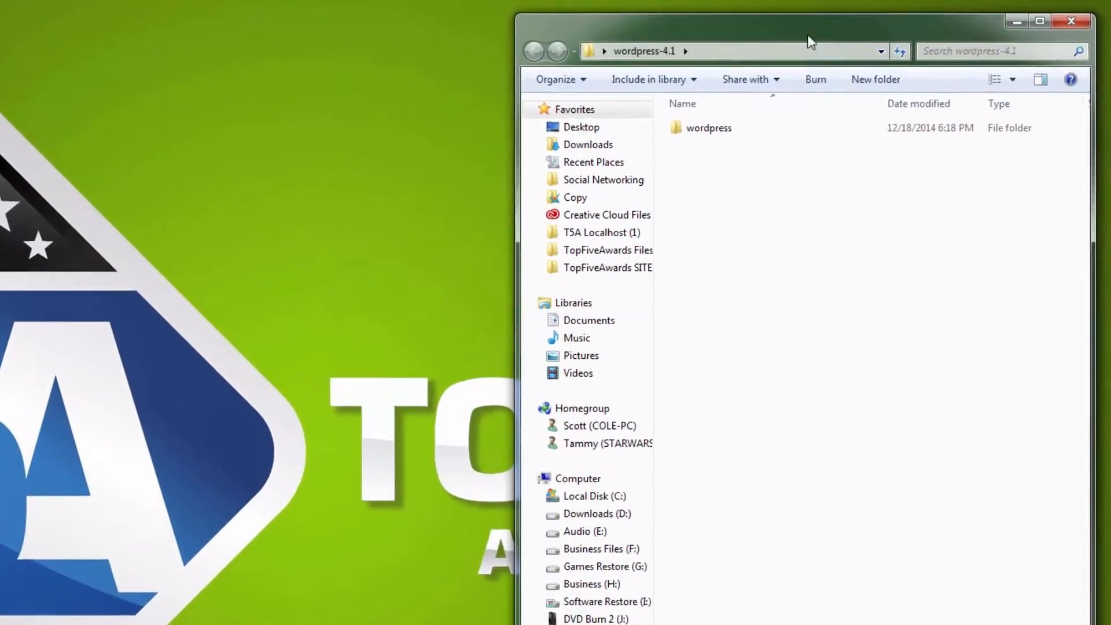
click(793, 151)
double_click(628, 156)
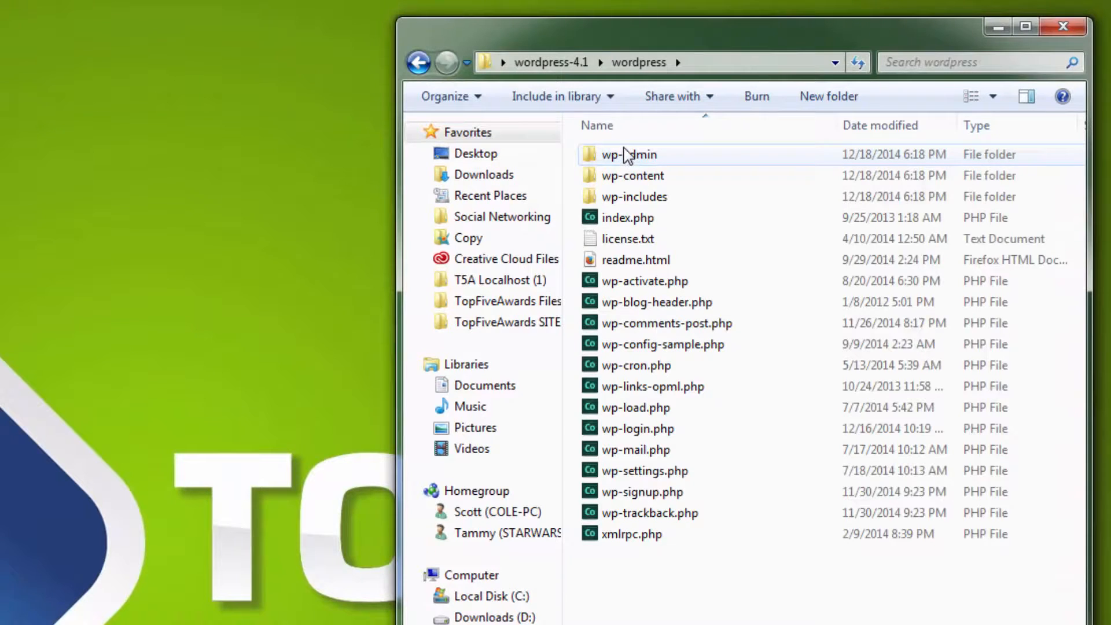
click(644, 349)
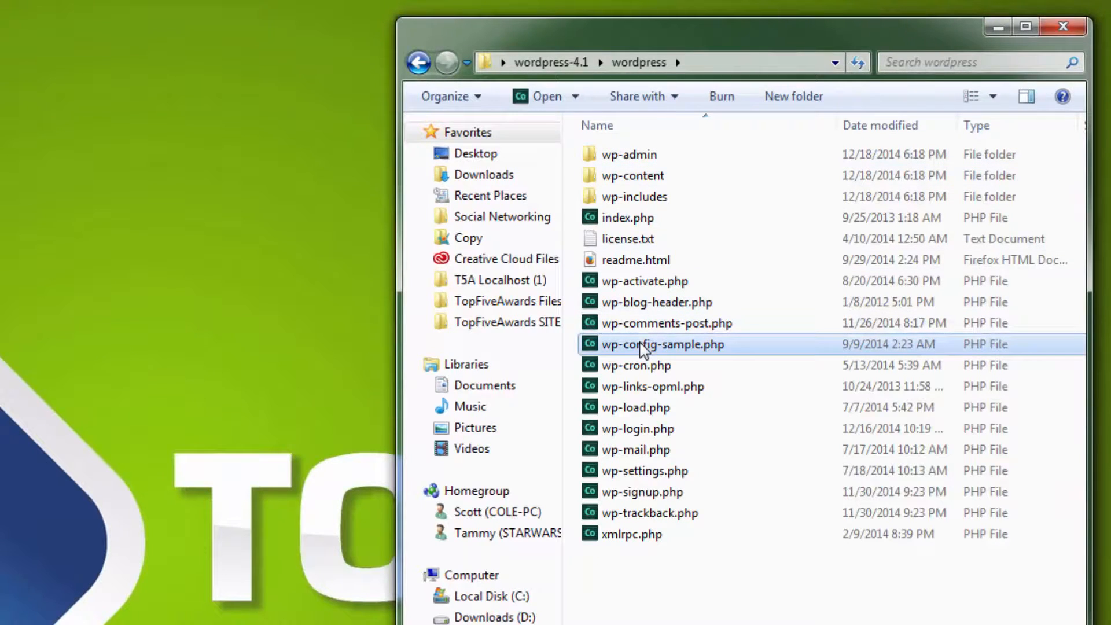
click(643, 347)
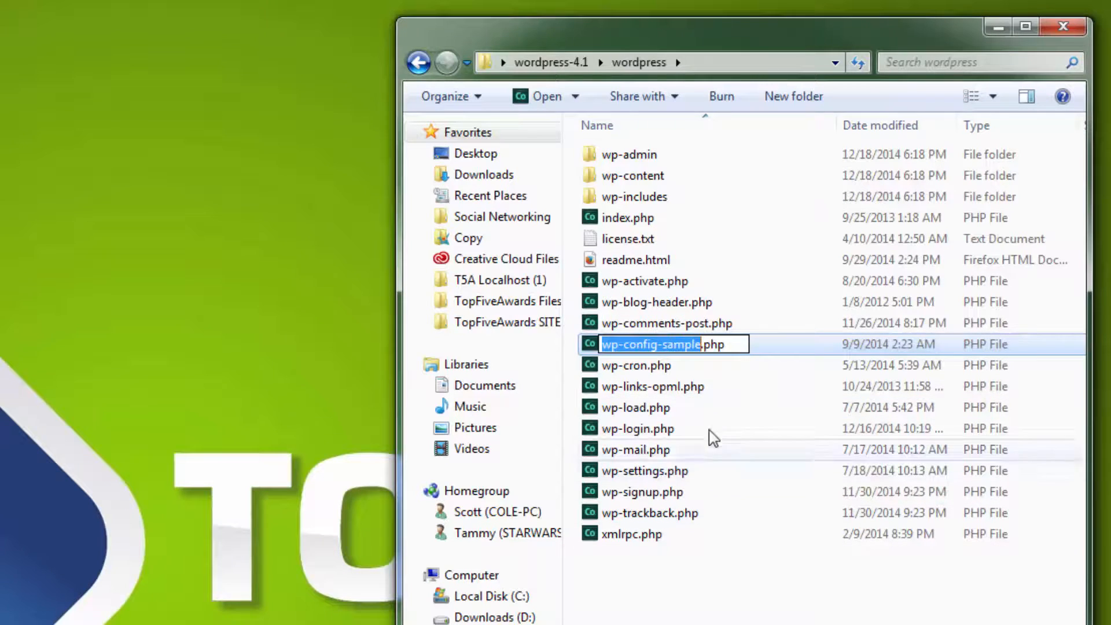
click(703, 346)
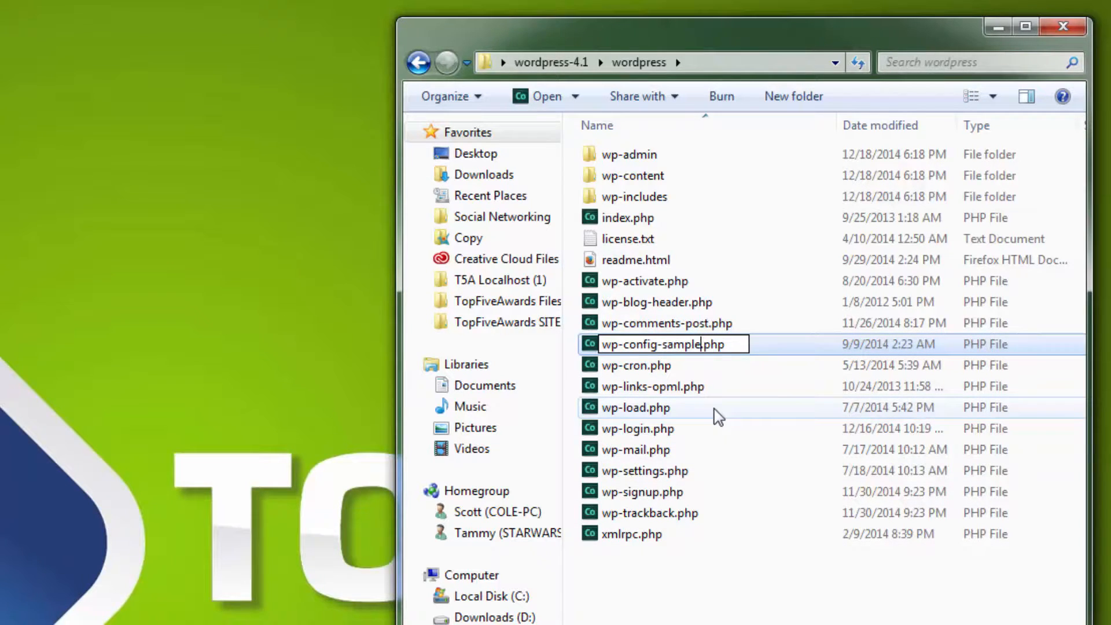
key(BackSpace)
key(BackSpace)
key(BackSpace)
key(BackSpace)
key(BackSpace)
key(BackSpace)
key(BackSpace)
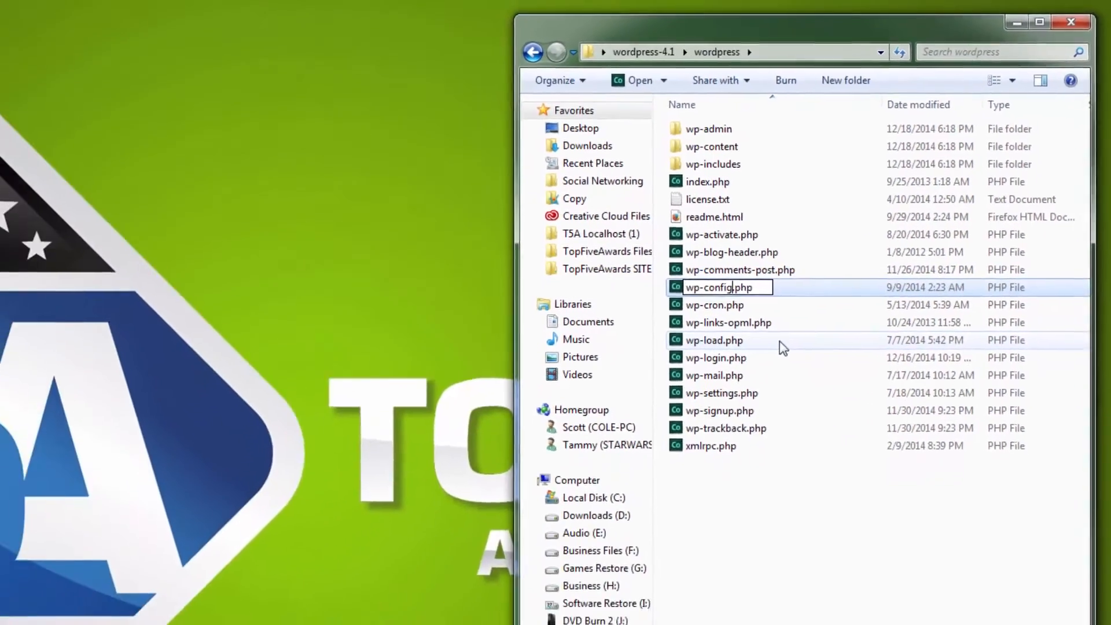
key(Return)
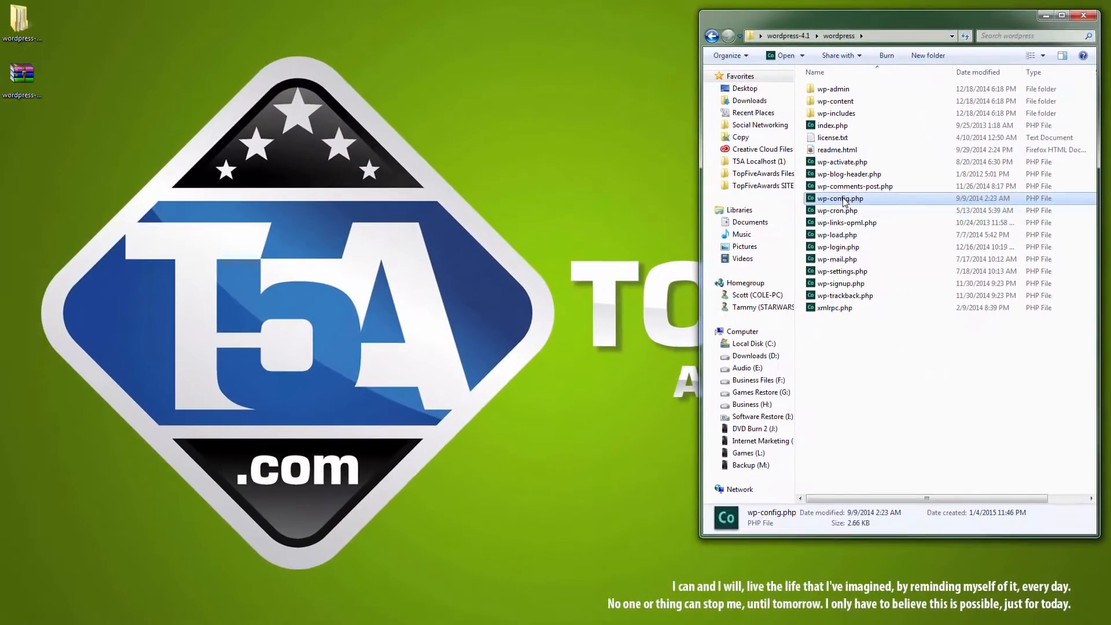
Step: Copy wp-config.php onto the desktop and close the Explorer window
drag(615, 195, 96, 144)
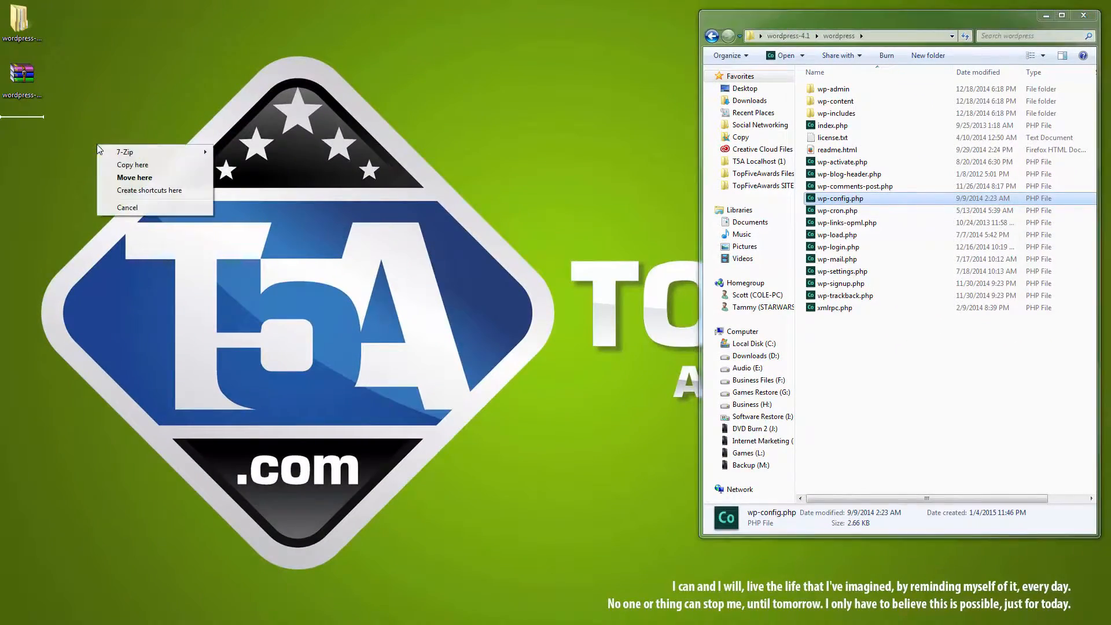
click(125, 165)
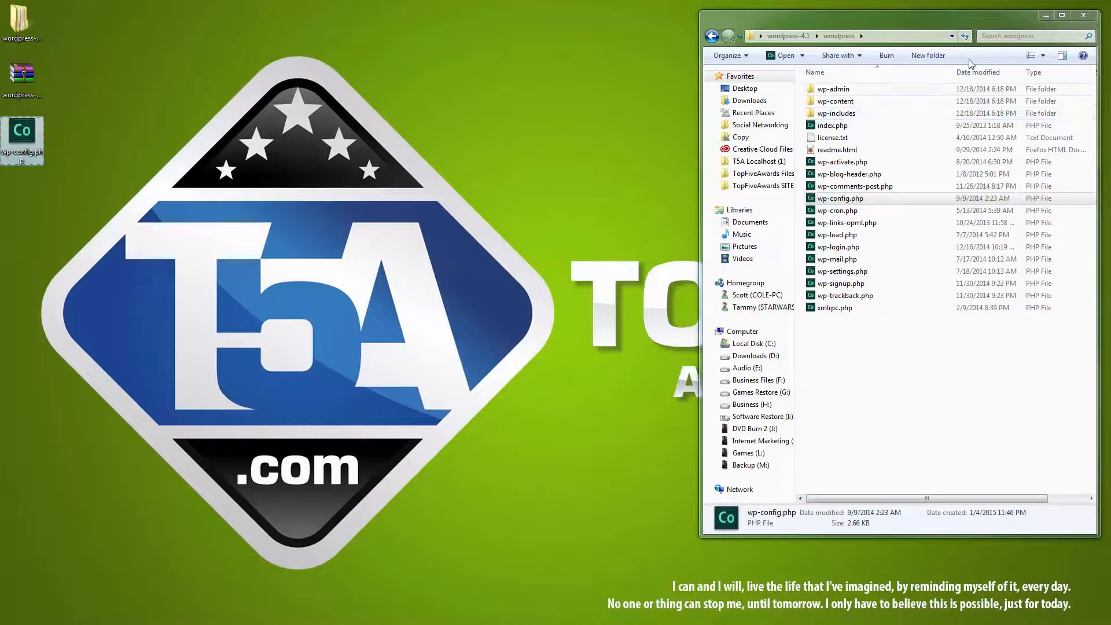
click(1086, 20)
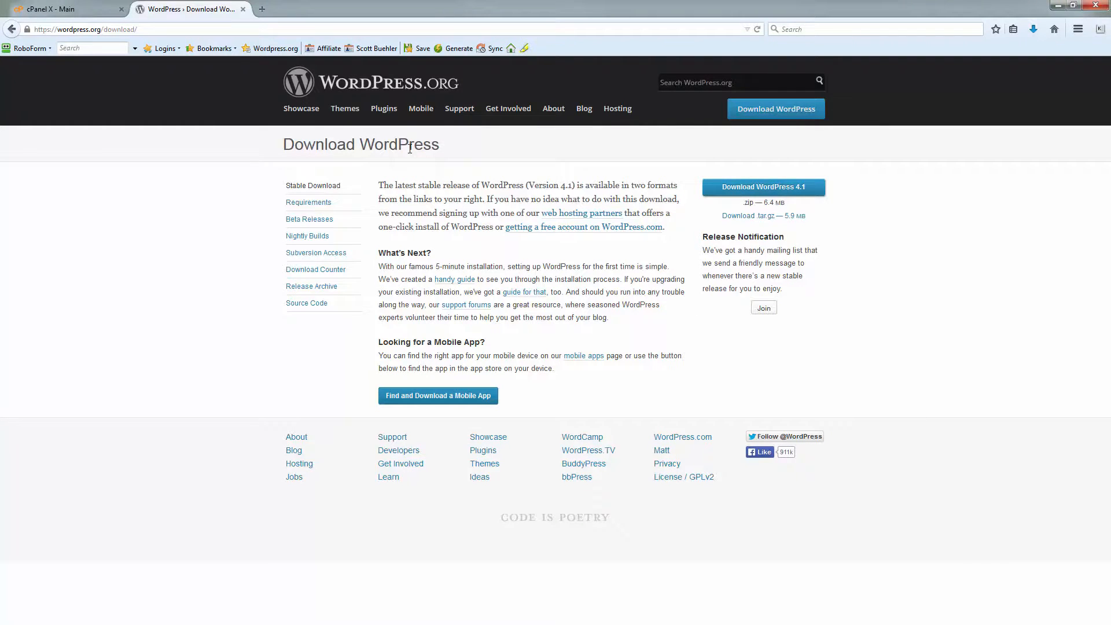
Step: Open cPanel's File Manager at the Web Root (public_html)
click(243, 9)
scroll(605, 463, down, 2)
click(606, 426)
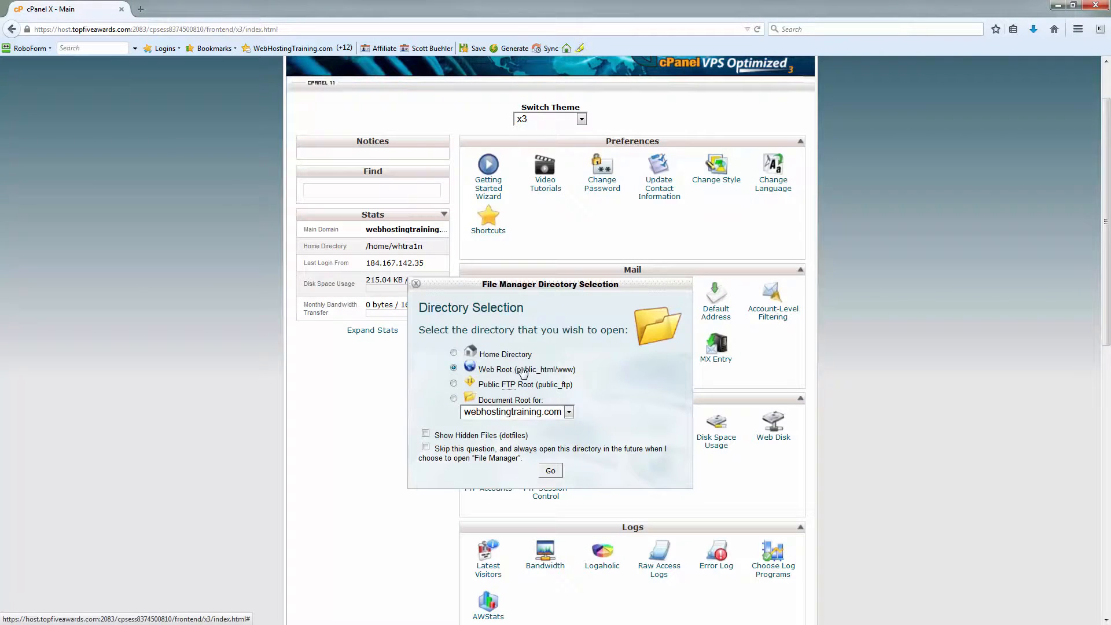
click(551, 471)
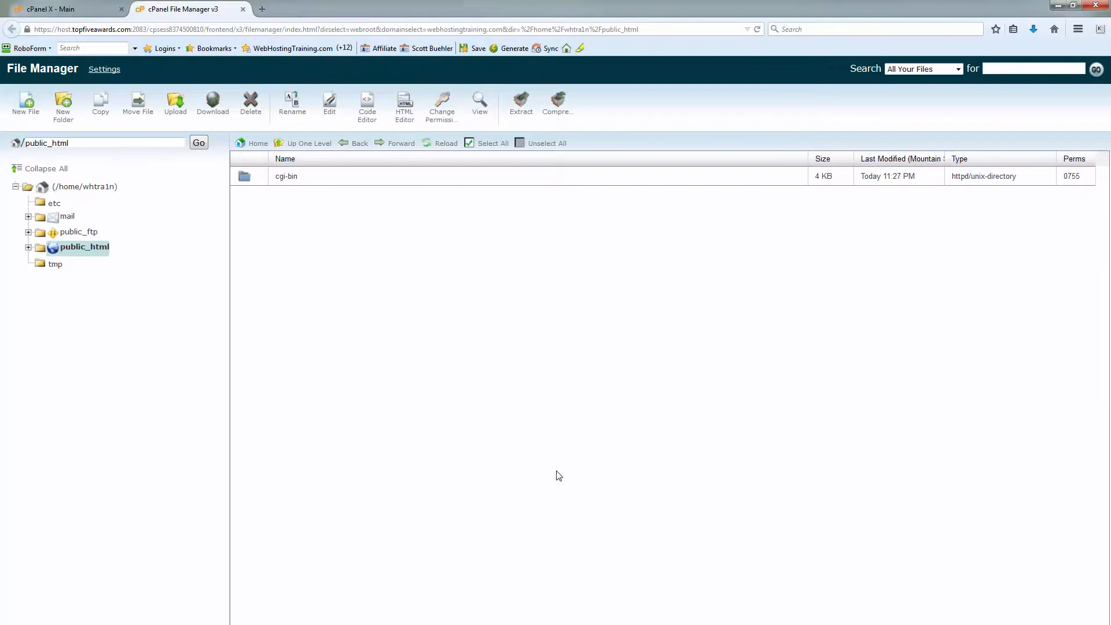
click(1079, 13)
drag(561, 22, 825, 14)
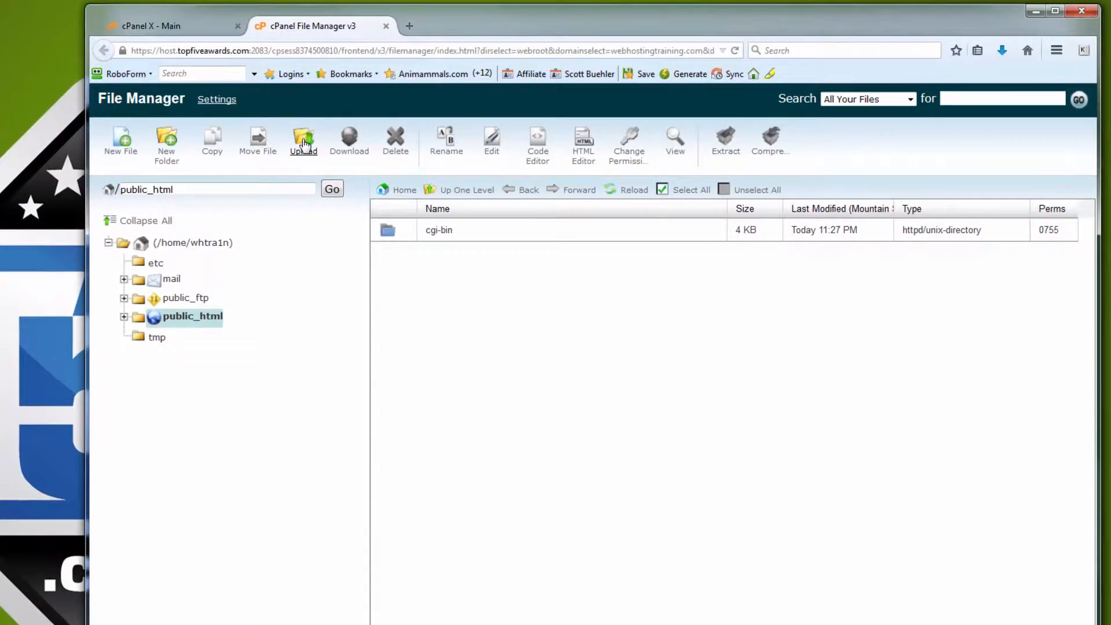
Step: Upload wordpress-4.1.zip from the Desktop into public_html
click(305, 144)
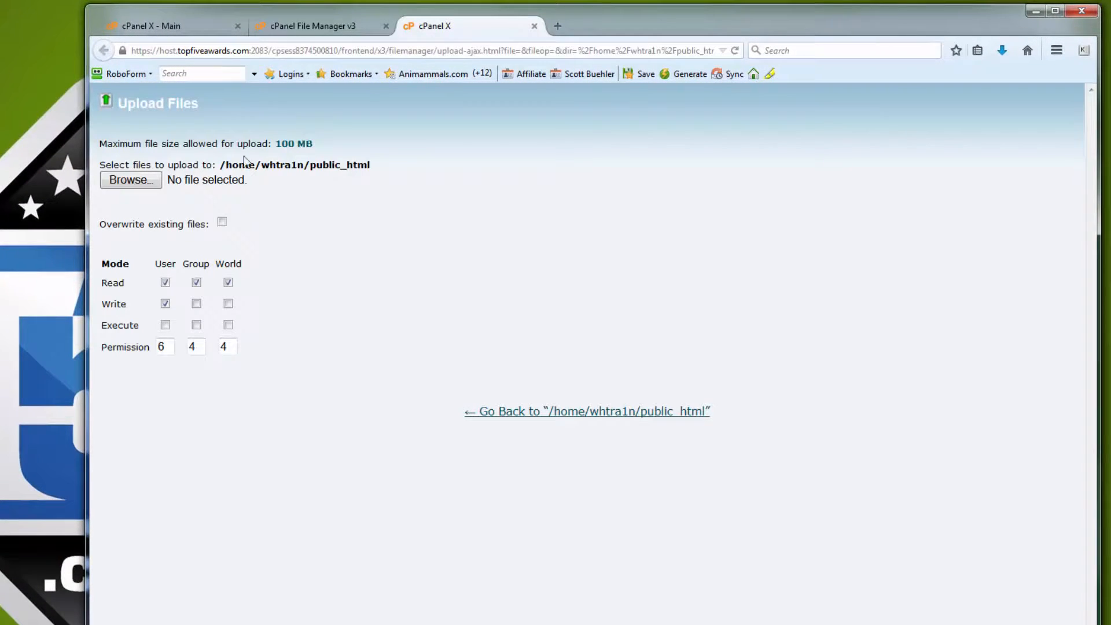
click(157, 184)
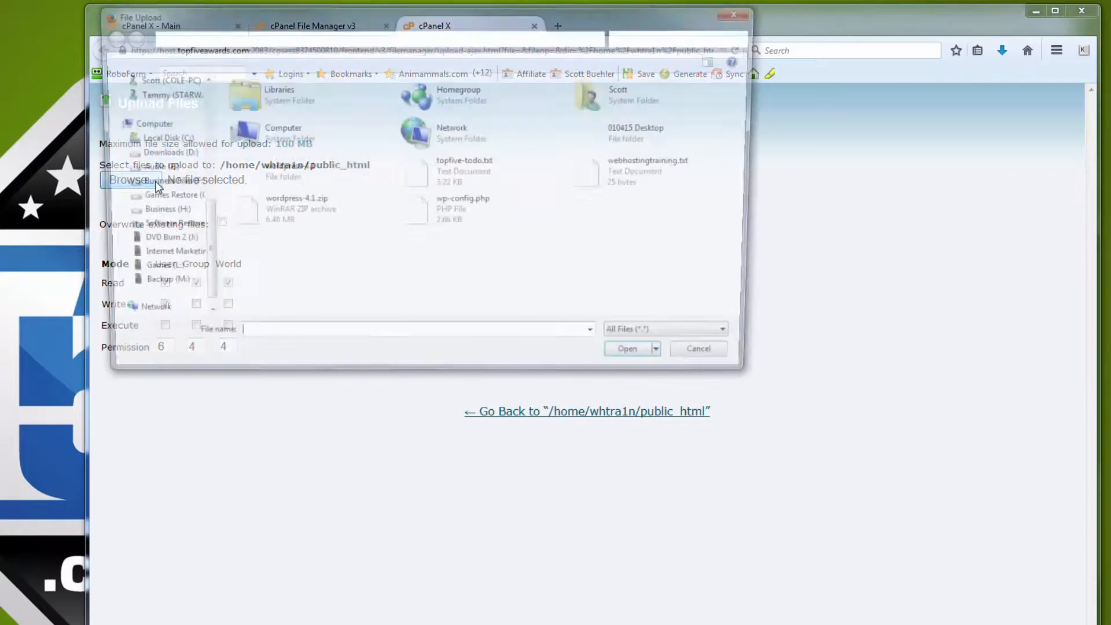
click(289, 212)
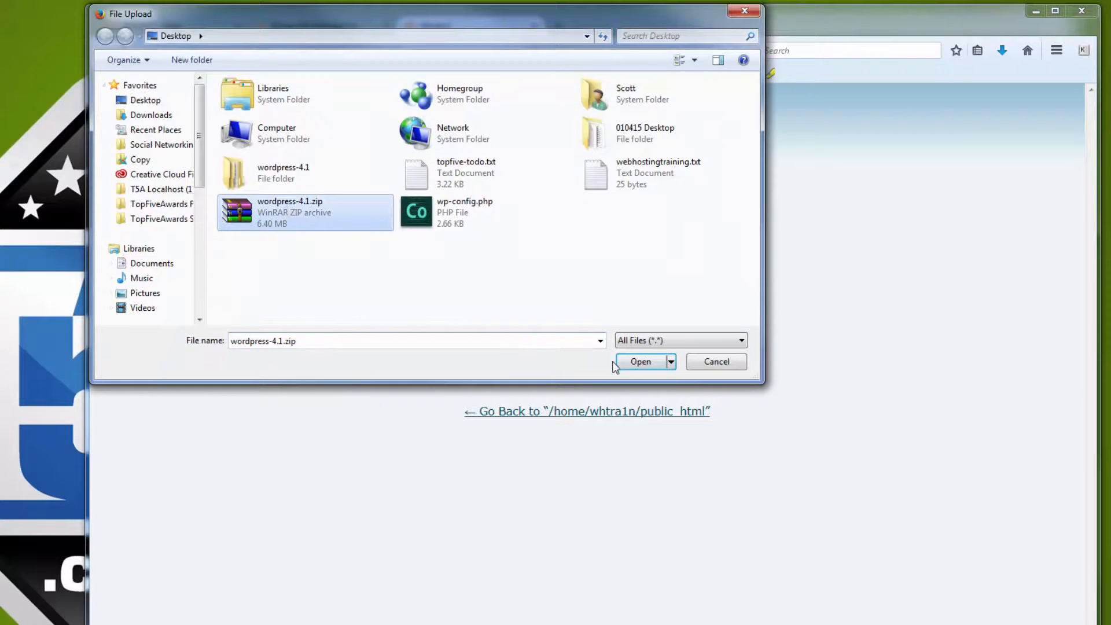
click(630, 361)
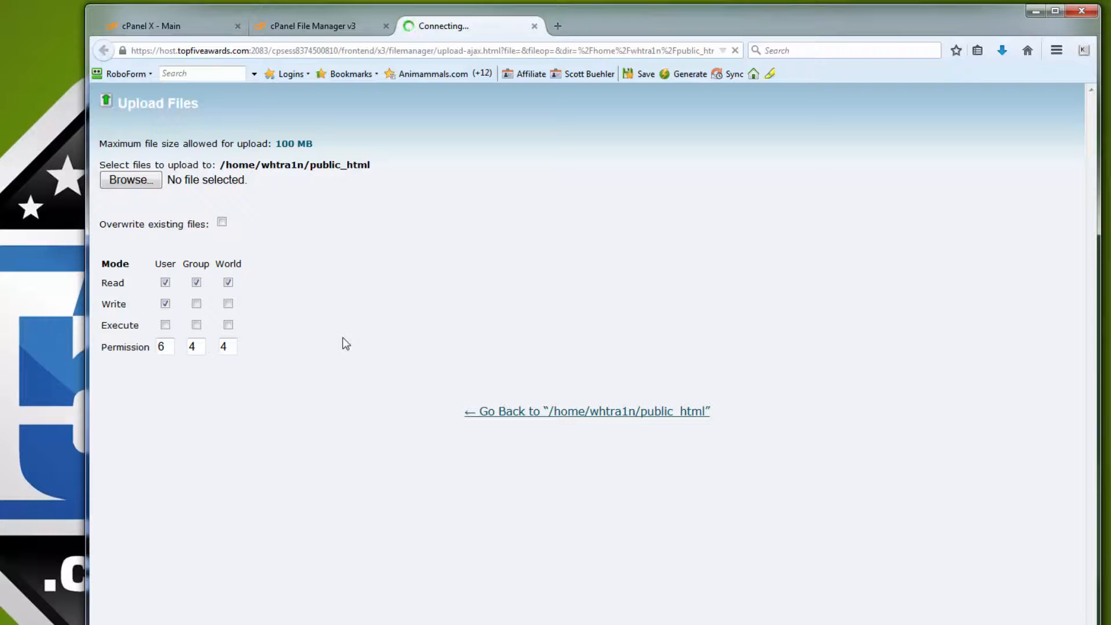
click(534, 27)
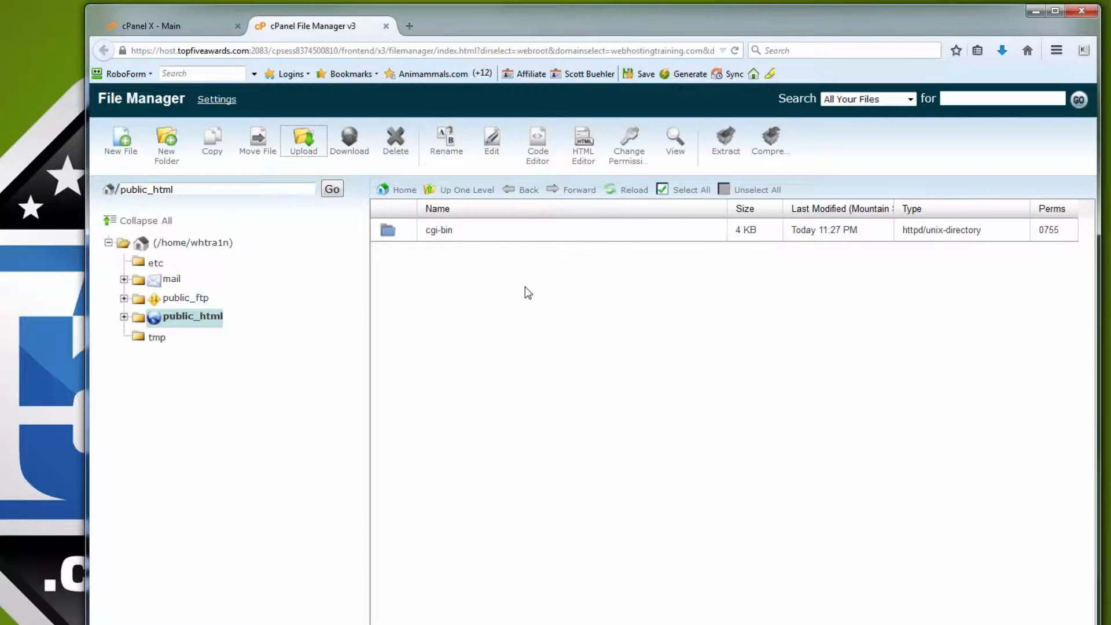
Step: Refresh public_html and extract wordpress-4.1.zip there
click(625, 193)
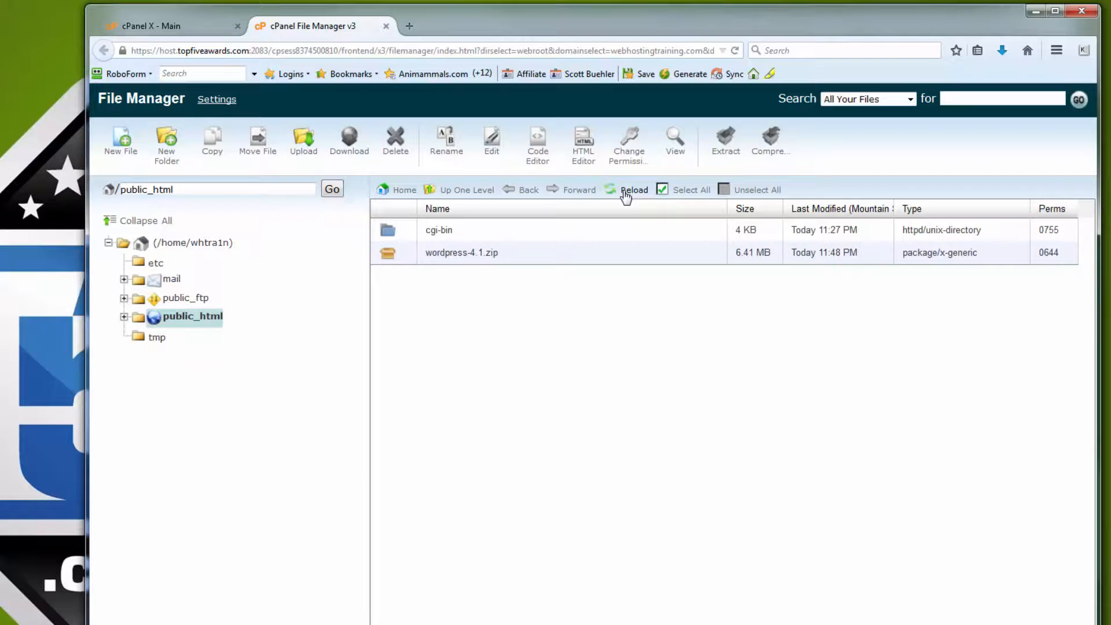
click(515, 262)
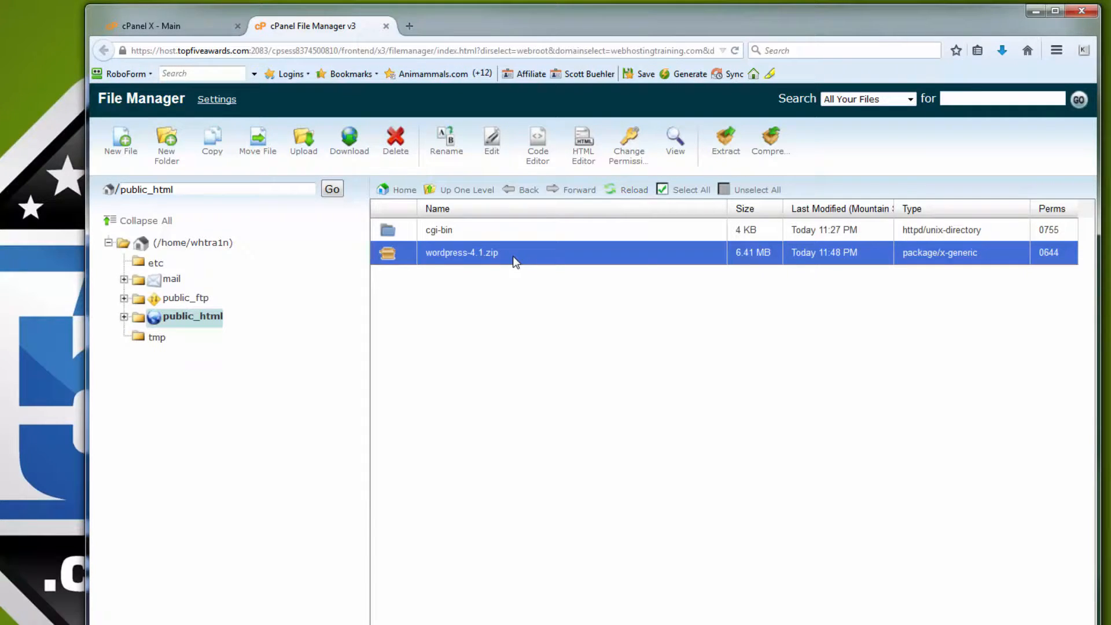
right_click(515, 262)
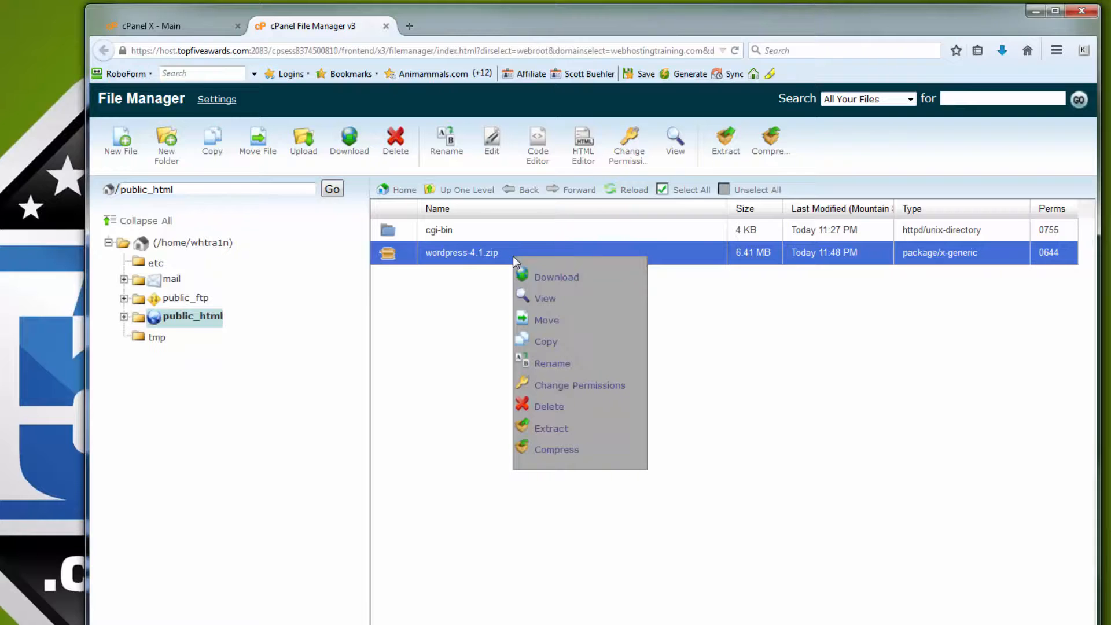
click(557, 429)
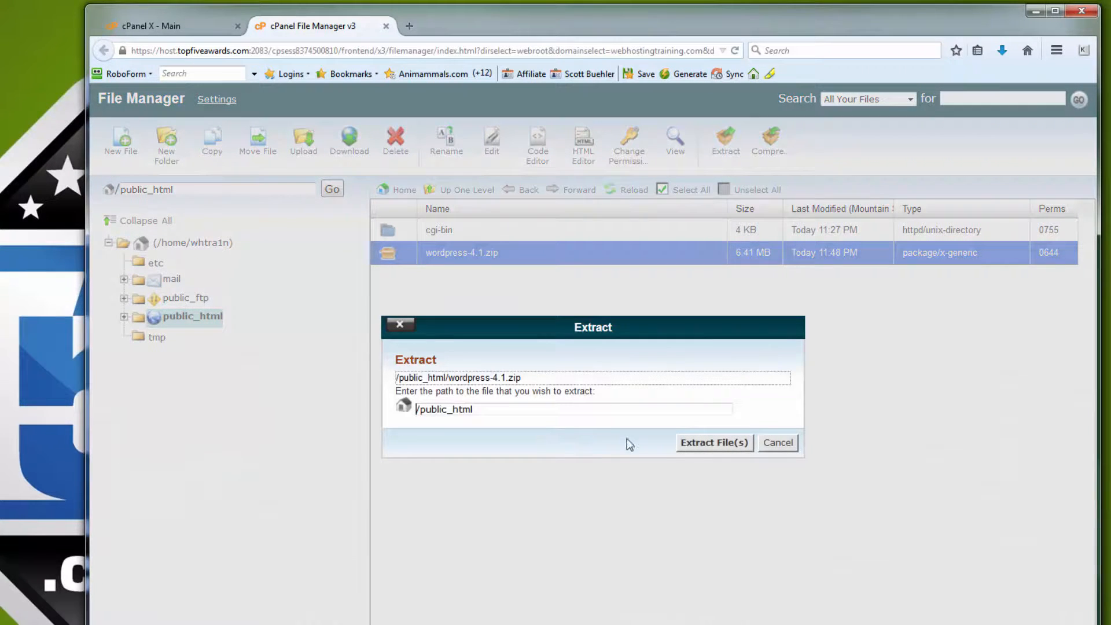
click(710, 443)
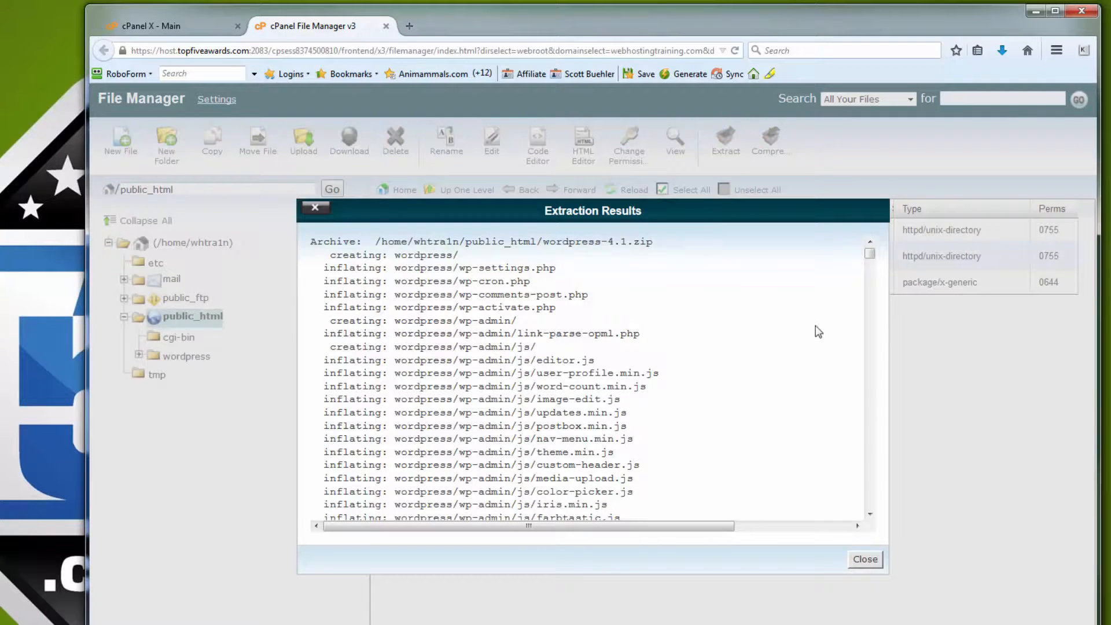
click(866, 558)
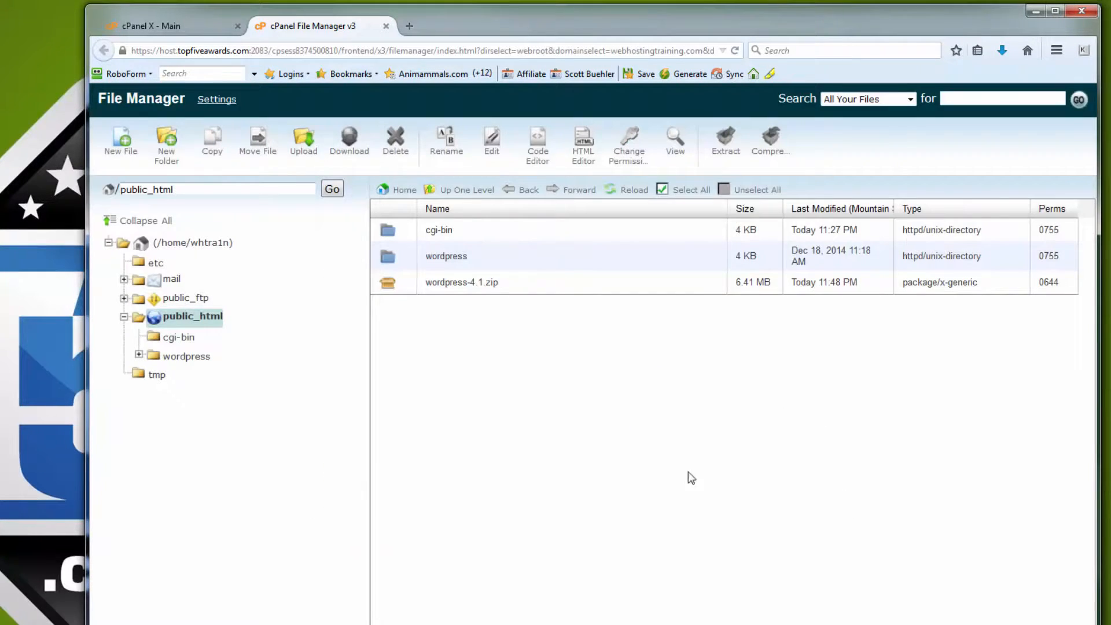
Step: Delete wordpress-4.1.zip from public_html
click(506, 283)
right_click(506, 283)
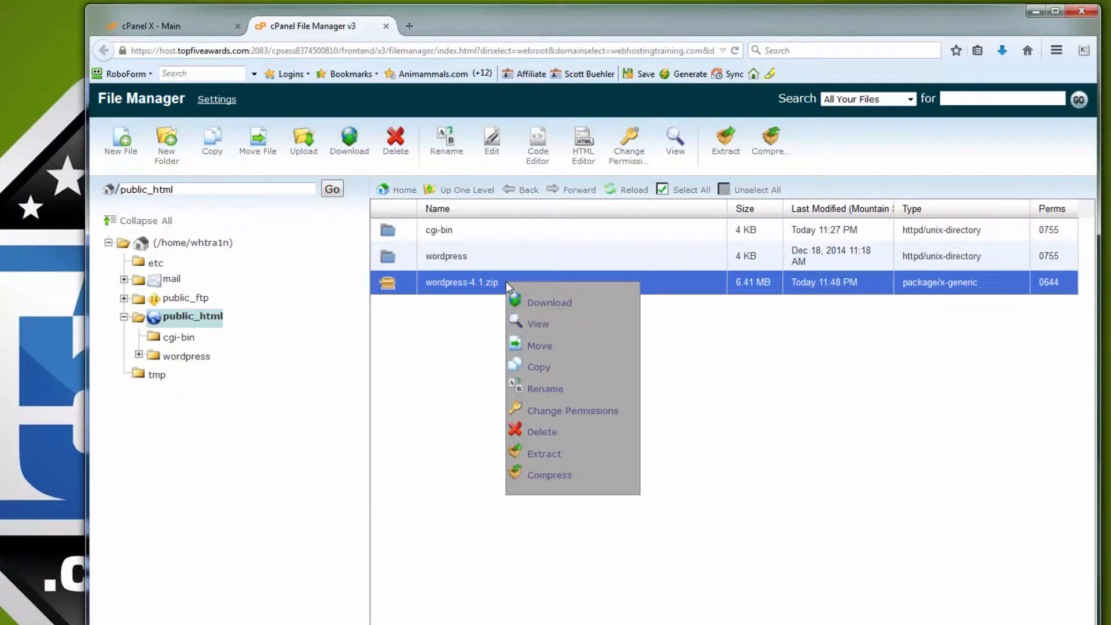
click(543, 432)
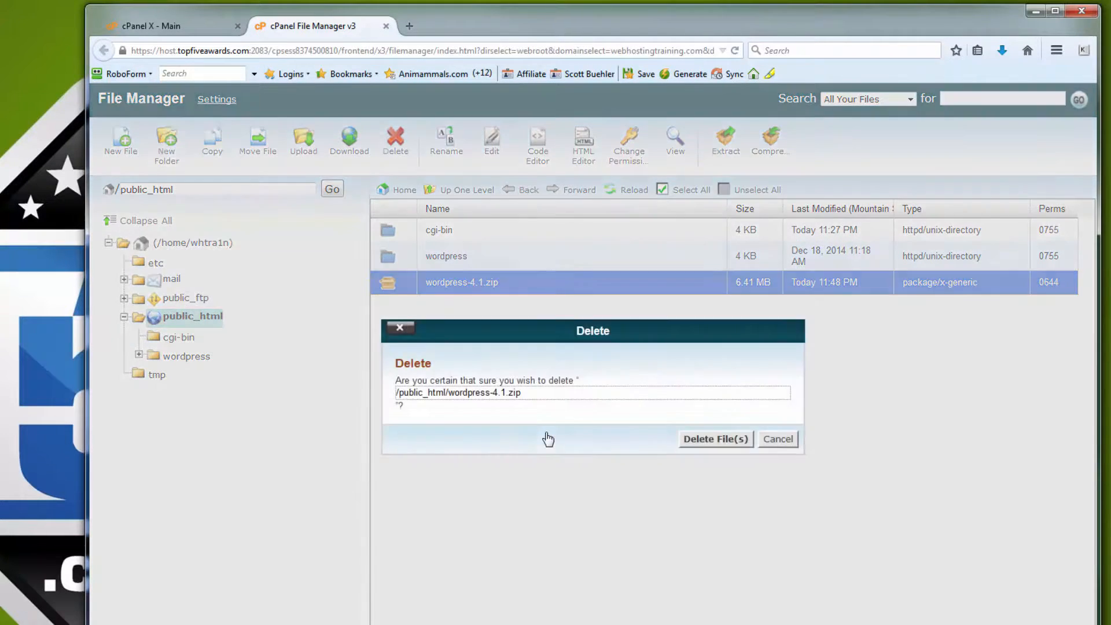
click(703, 441)
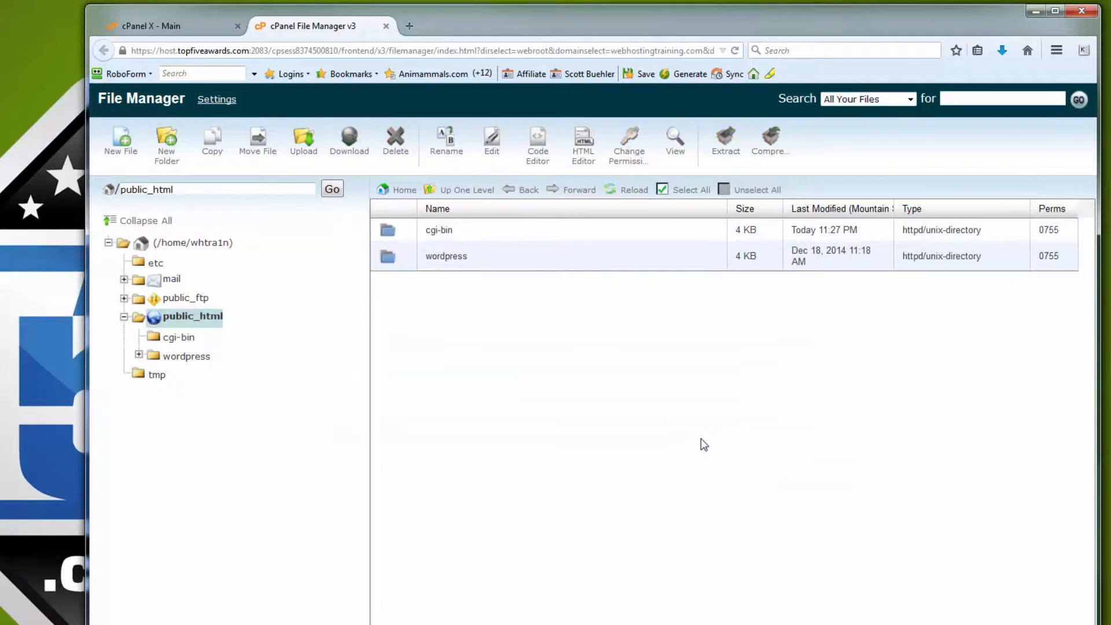
double_click(501, 264)
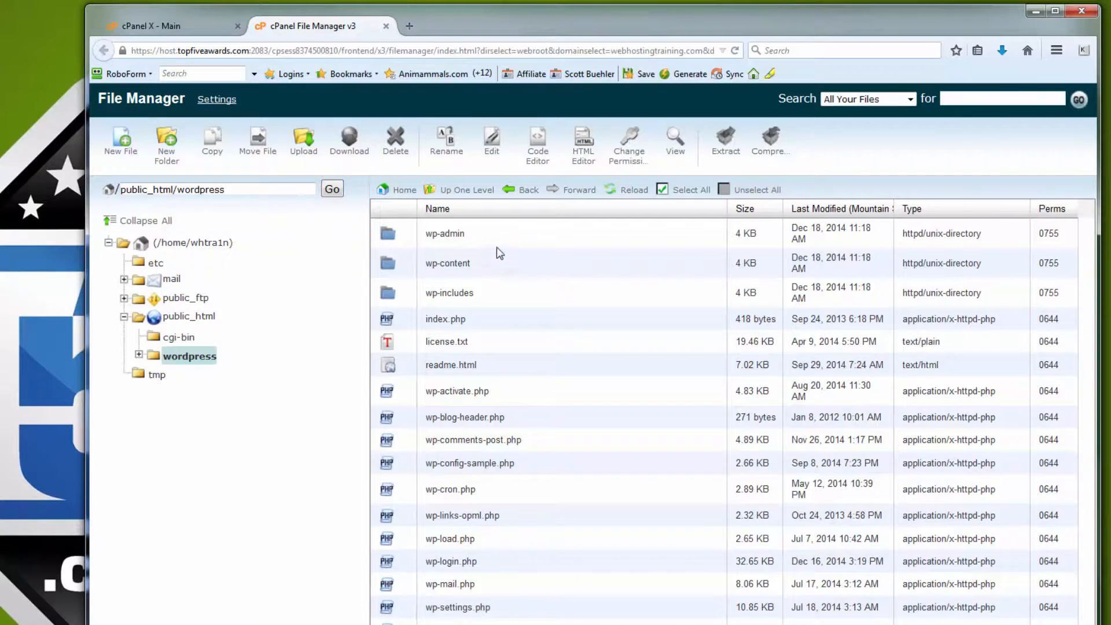
Step: Select all files in the wordpress folder and move them to /public_html/
click(689, 190)
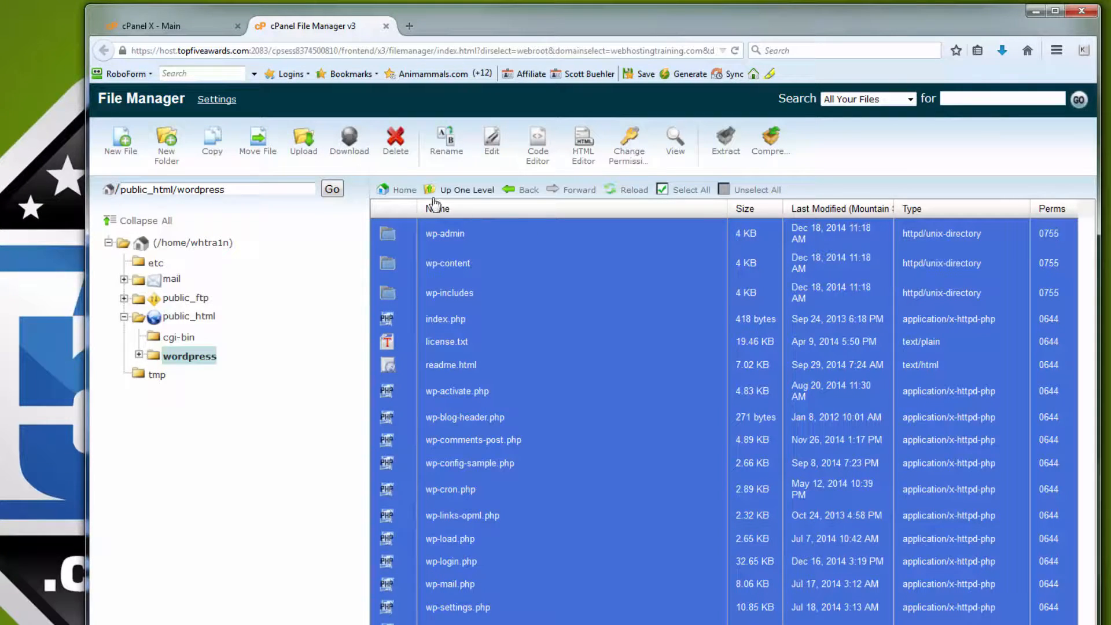
click(258, 141)
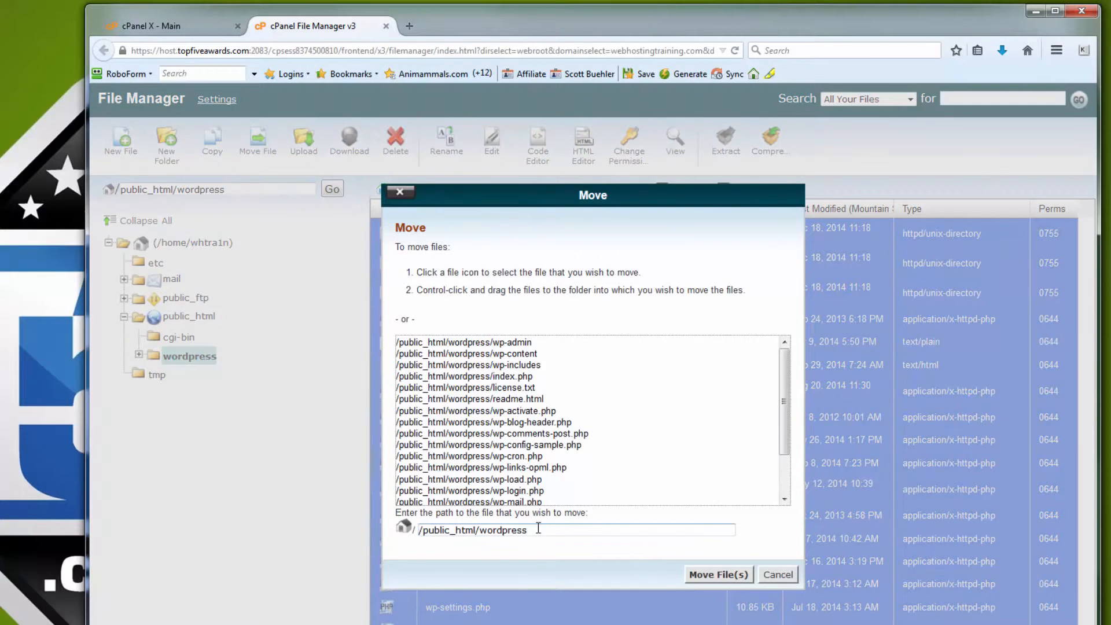
key(BackSpace)
key(BackSpace)
key(BackSpace)
key(BackSpace)
key(BackSpace)
key(BackSpace)
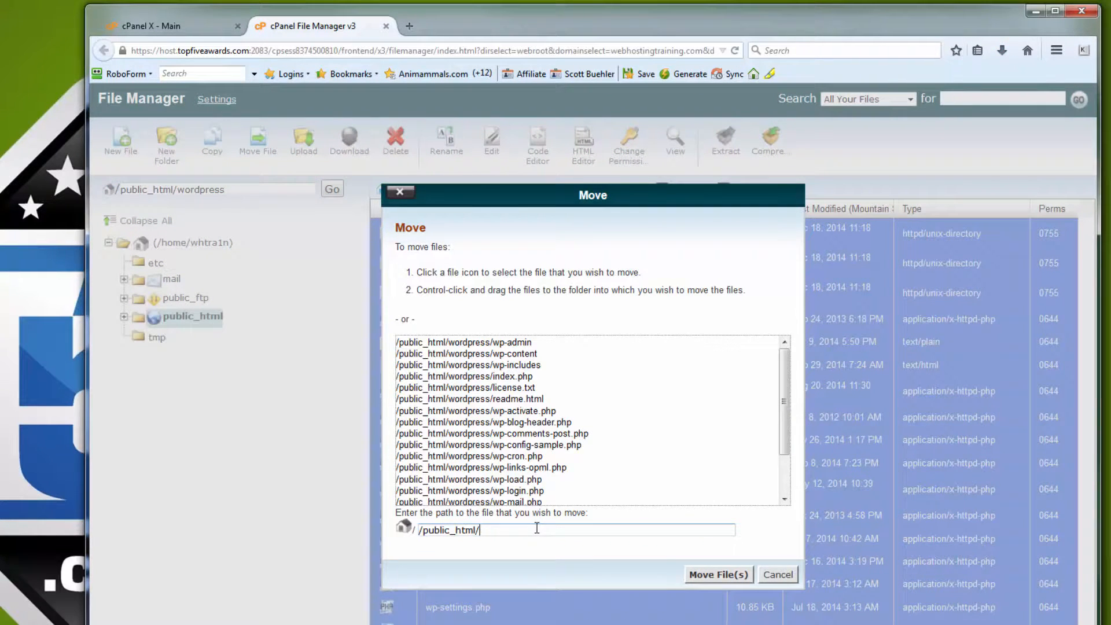
click(700, 575)
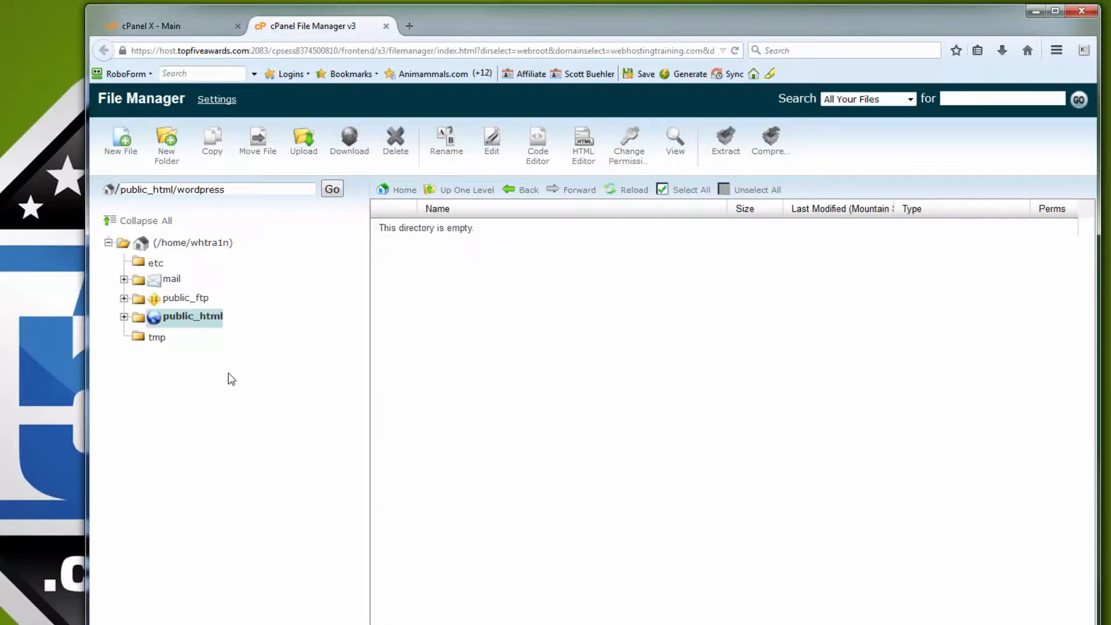
Step: Back in public_html, delete the empty wordpress folder
click(187, 311)
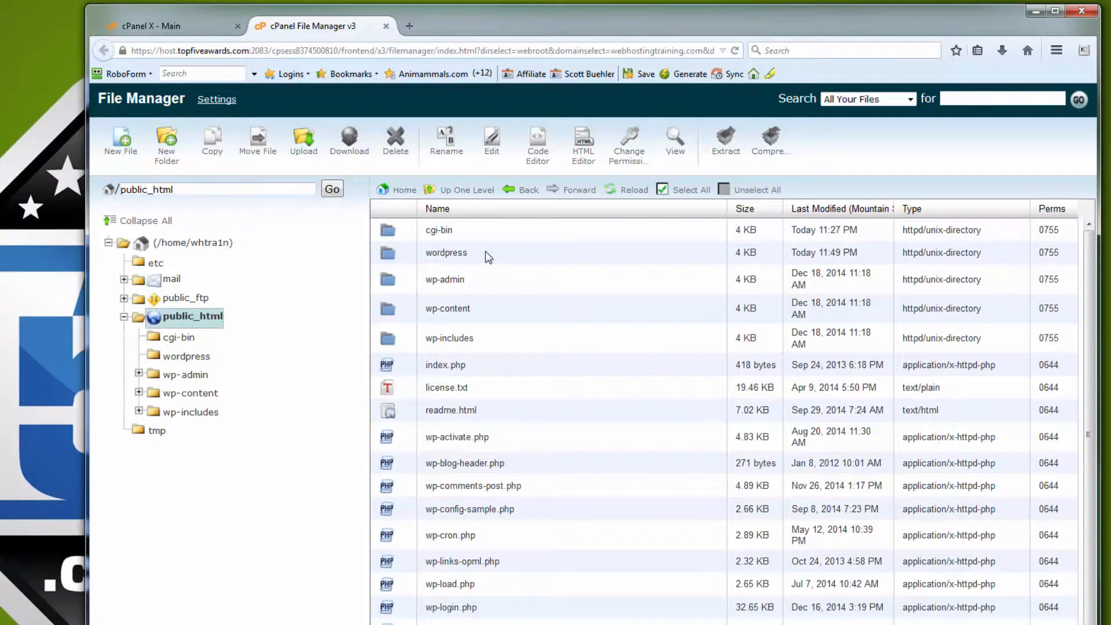
click(485, 252)
right_click(485, 252)
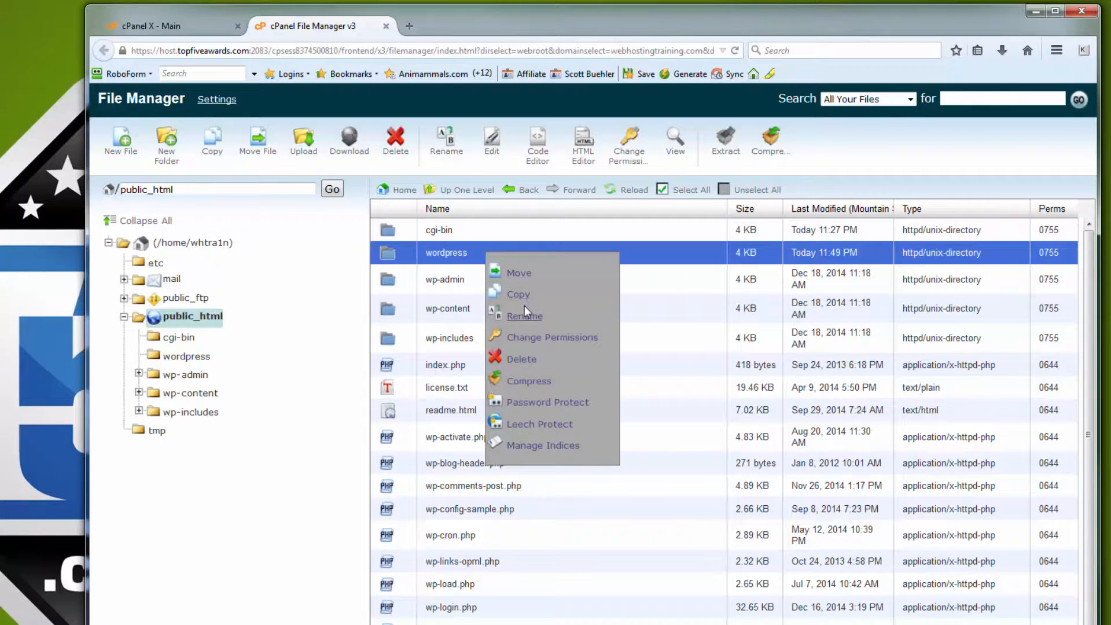
click(527, 360)
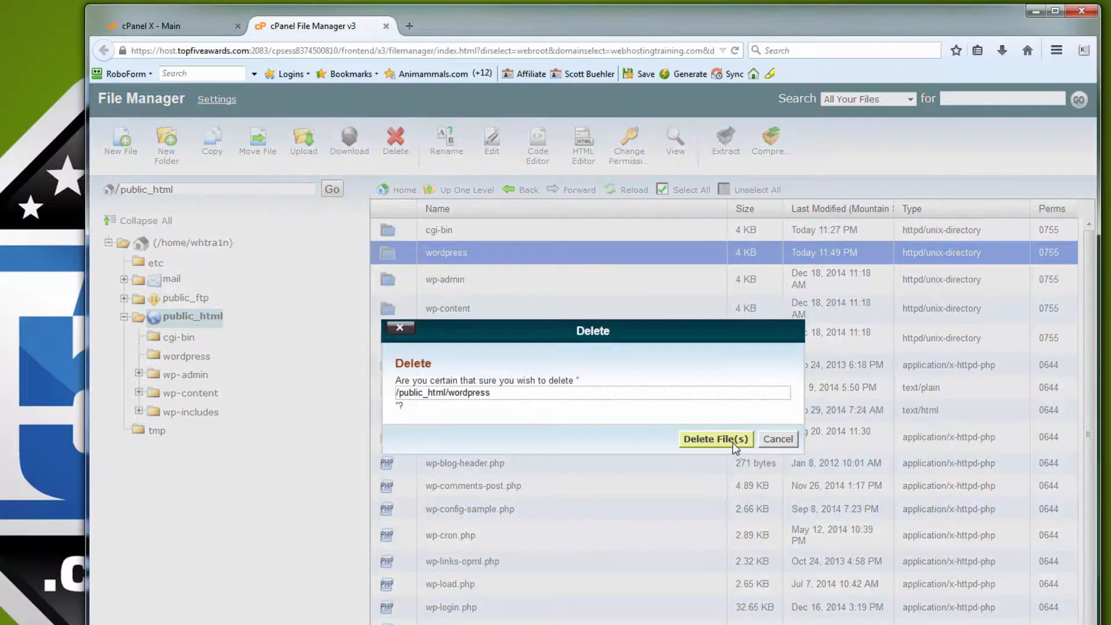
click(729, 440)
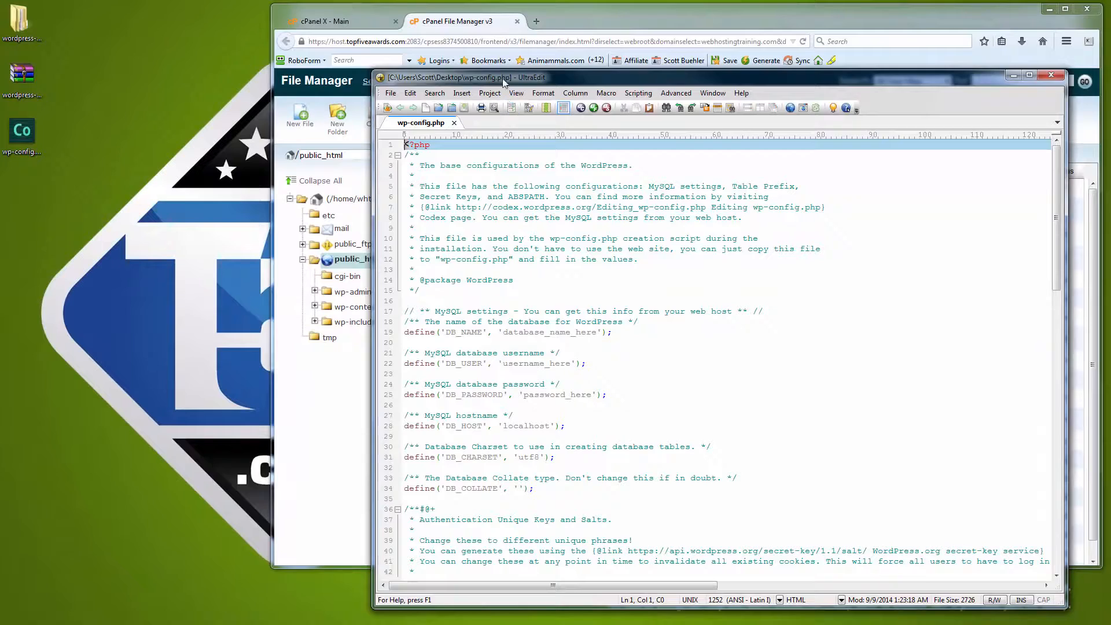
Step: Snap the File Manager browser to the right half and UltraEdit's wp-config.php to the left
drag(501, 77, 107, 26)
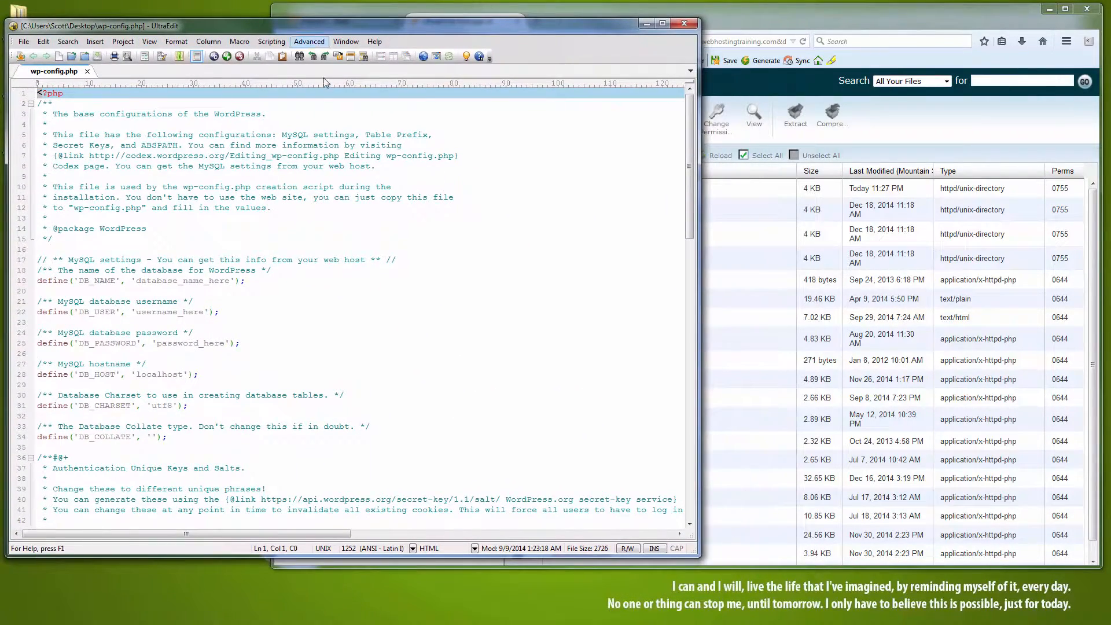
click(906, 120)
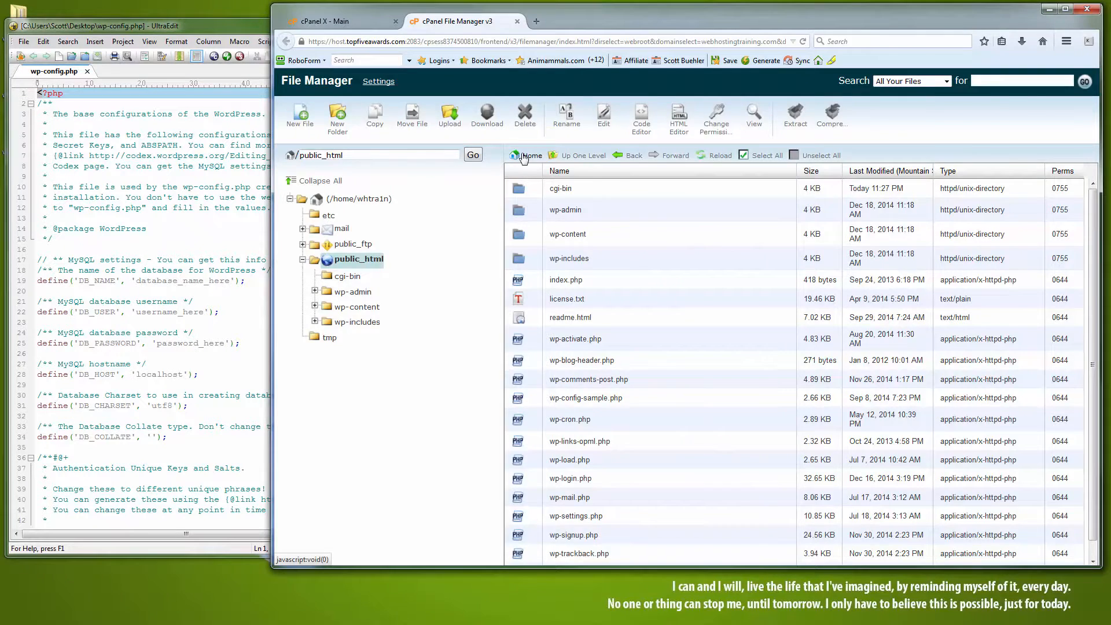
key(super+Right)
click(491, 192)
key(super+Left)
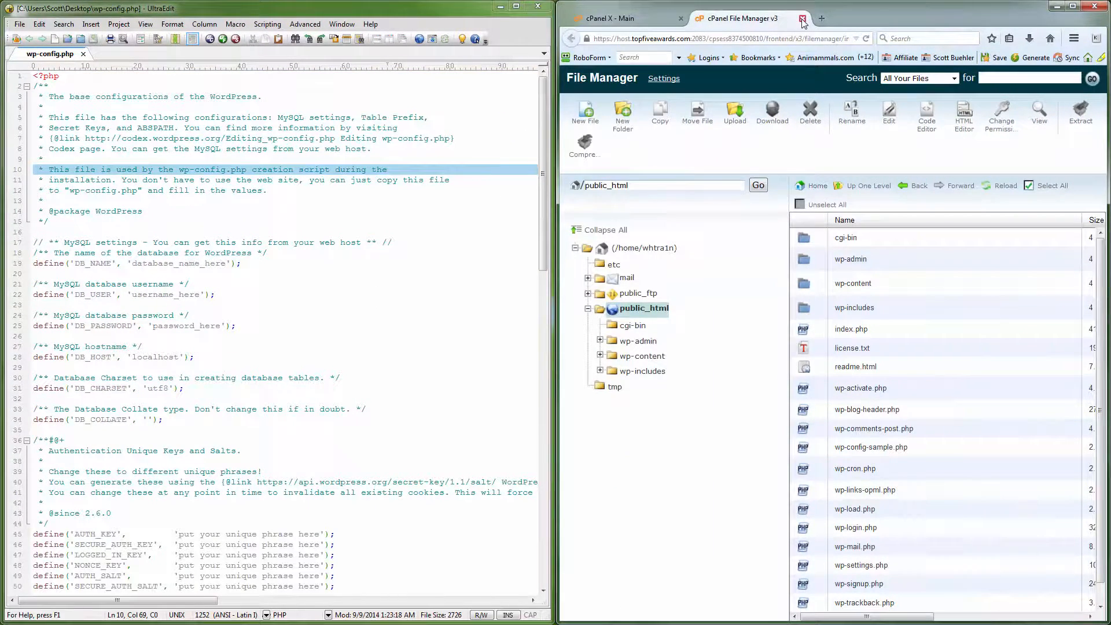
Step: On the cPanel X - Main page, open MySQL Databases from the Databases section
click(625, 18)
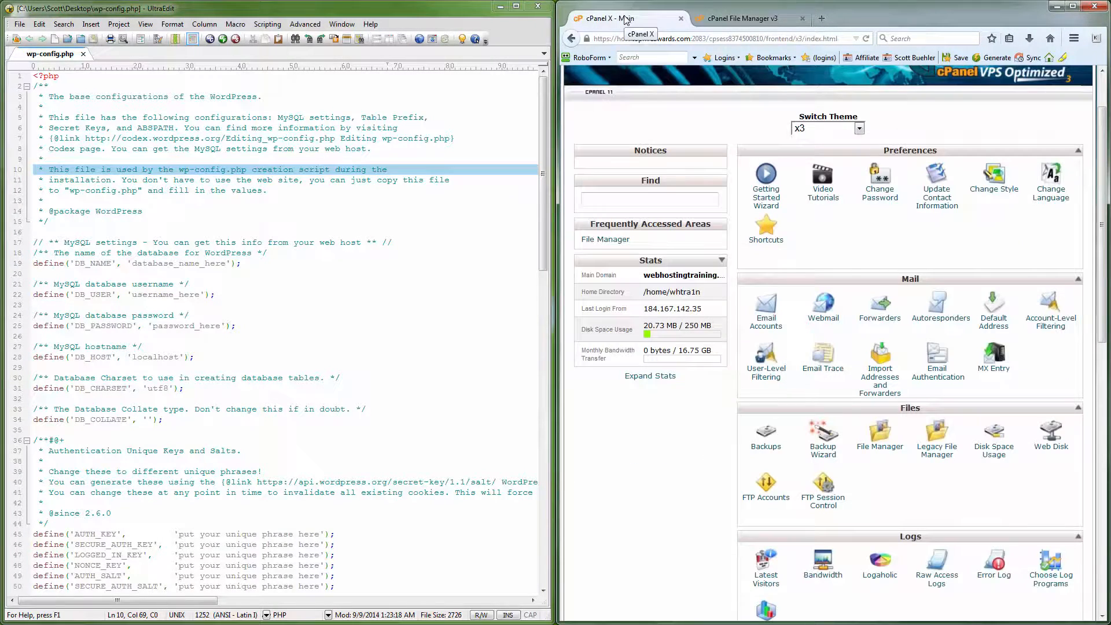
scroll(905, 361, down, 5)
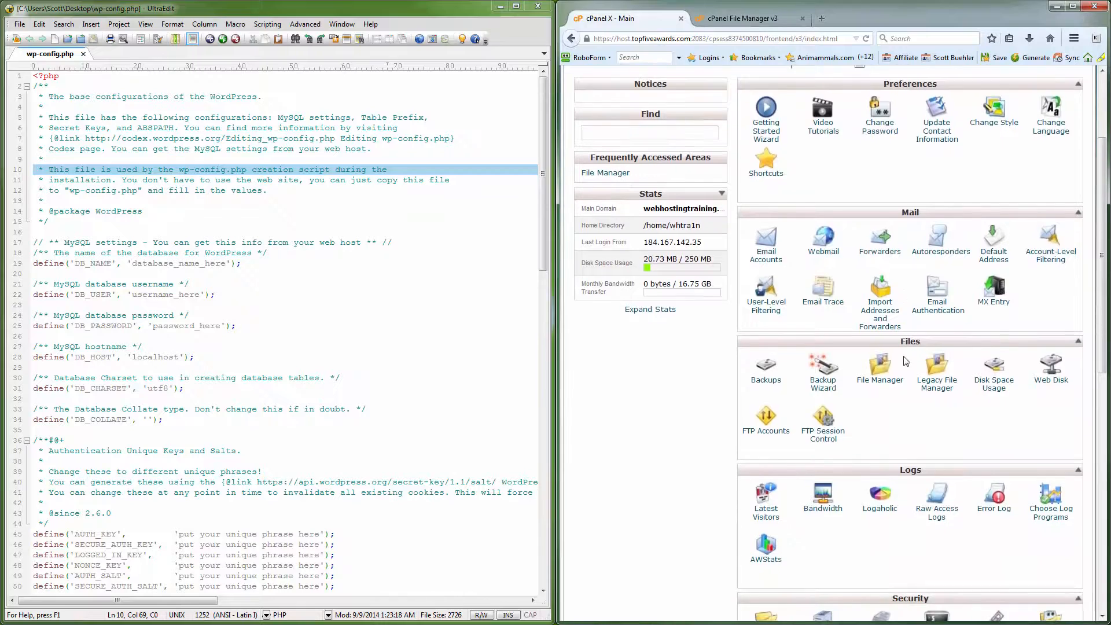
scroll(905, 361, down, 5)
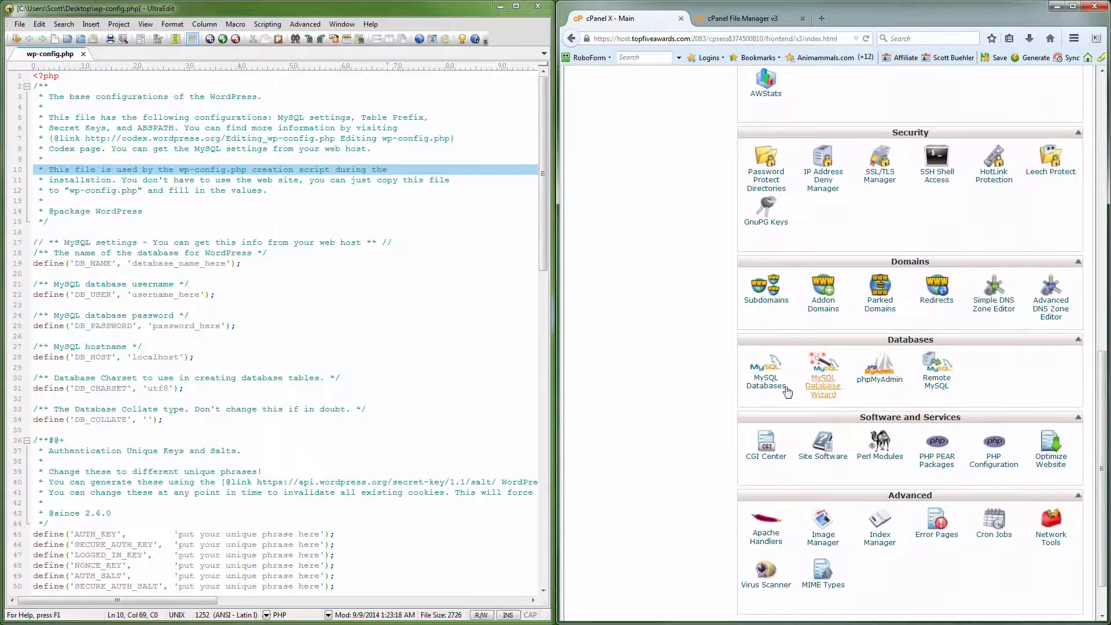
click(767, 383)
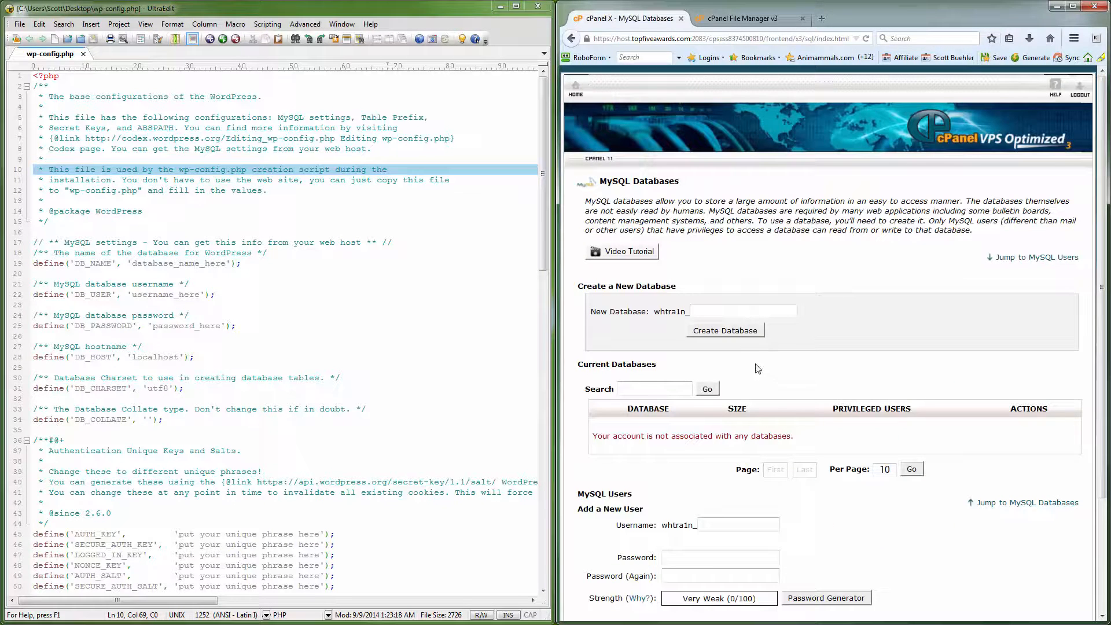
Step: Create a new MySQL database named w0rdpress
click(710, 311)
text(w0rdpress)
click(720, 331)
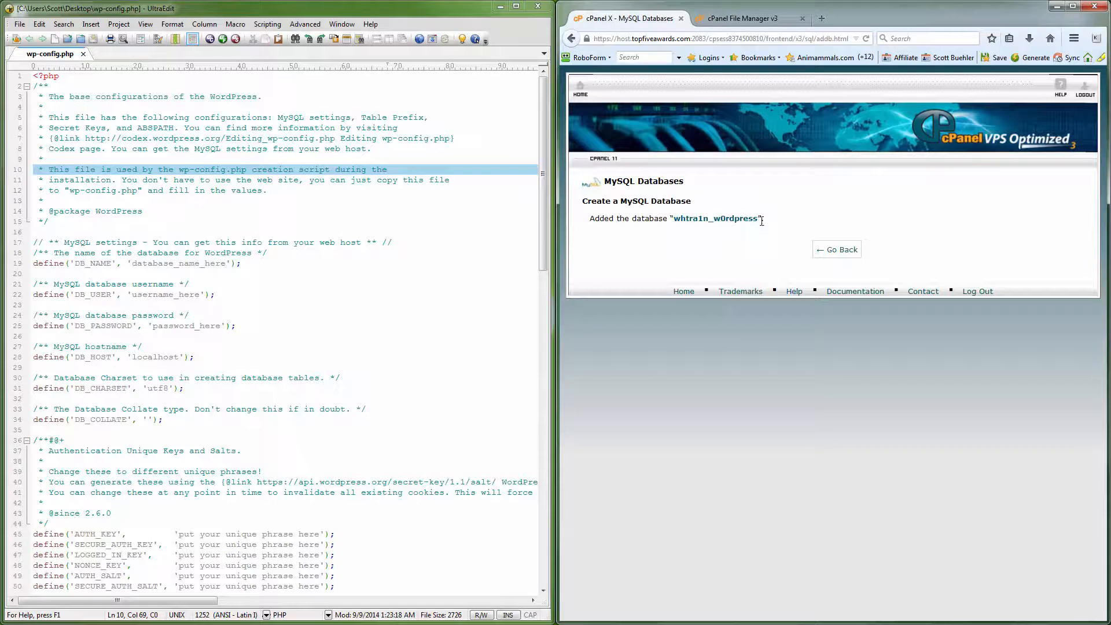
Step: Copy the database's full name over database_name_here in wp-config.php
drag(760, 217, 677, 221)
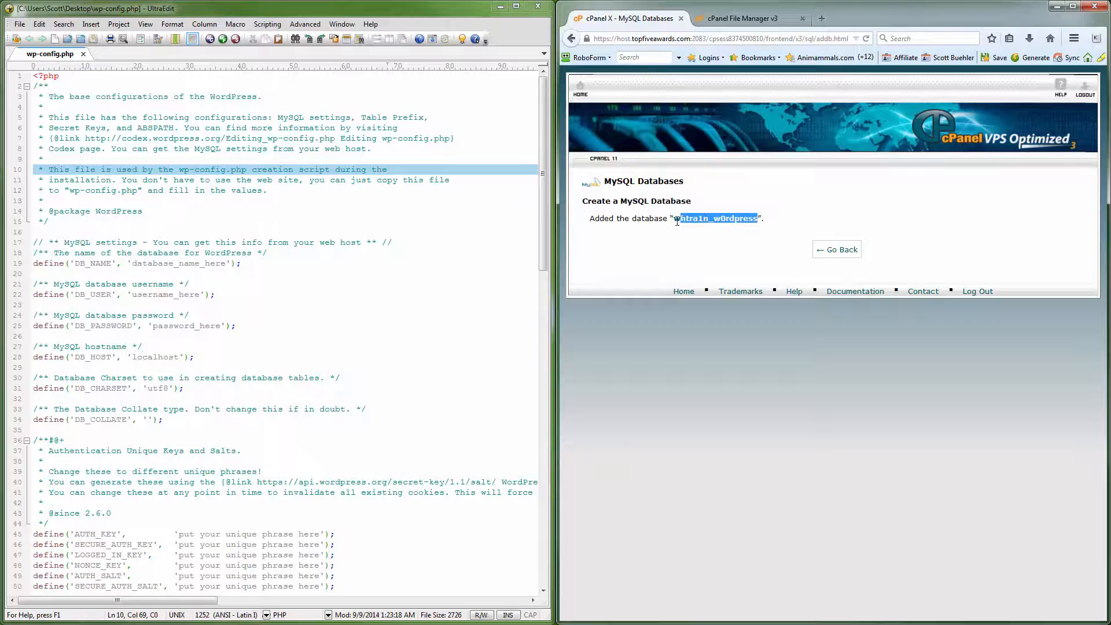
right_click(680, 220)
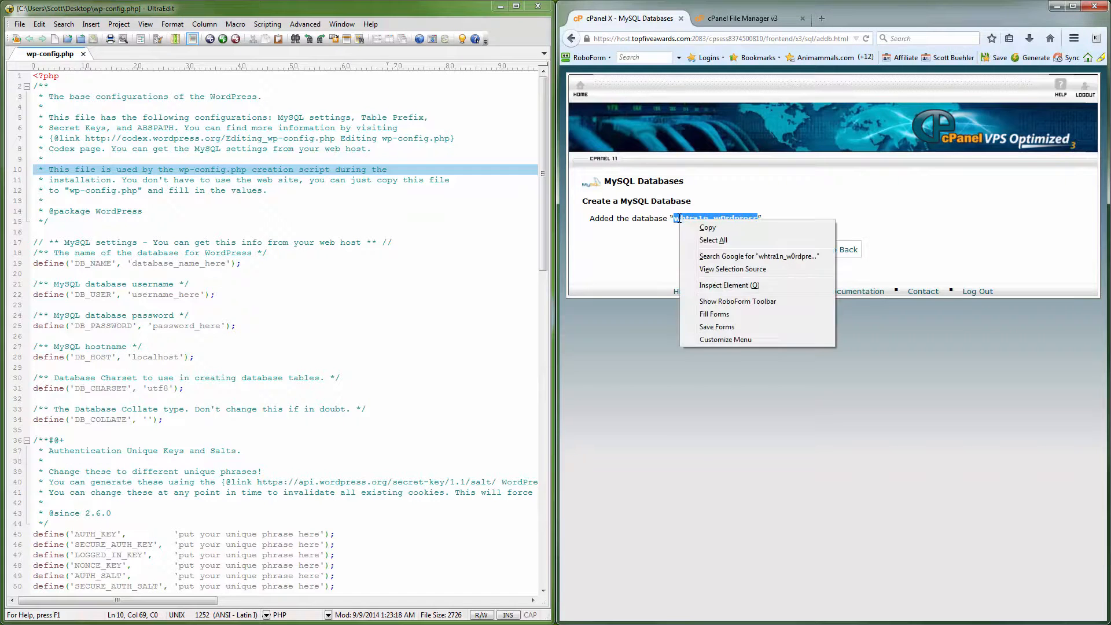
click(711, 227)
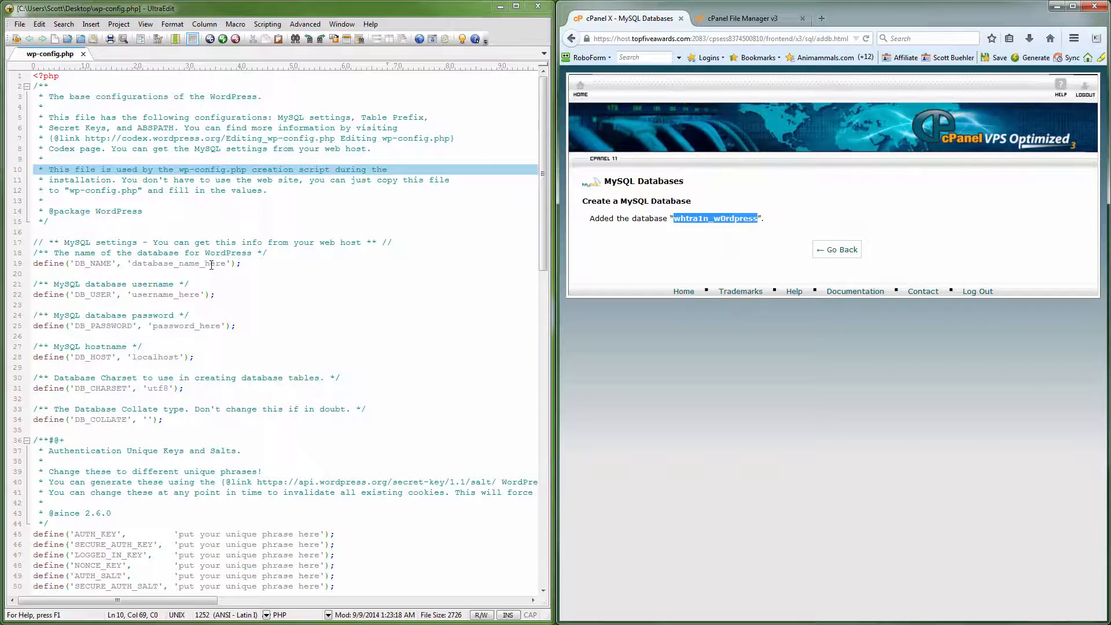
drag(227, 263, 135, 268)
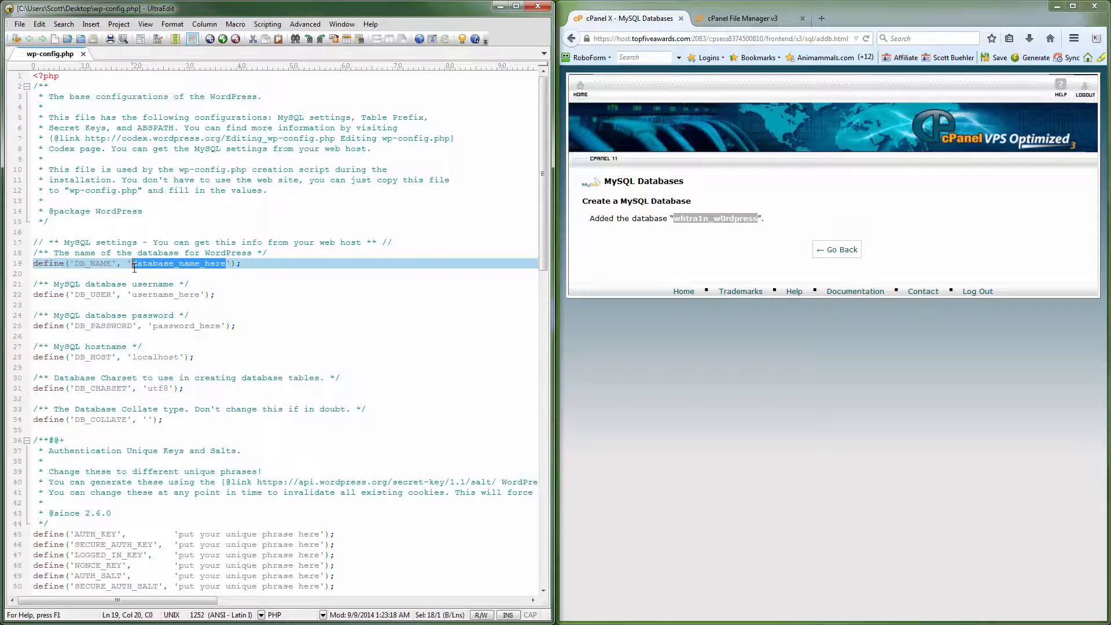
key(ctrl+v)
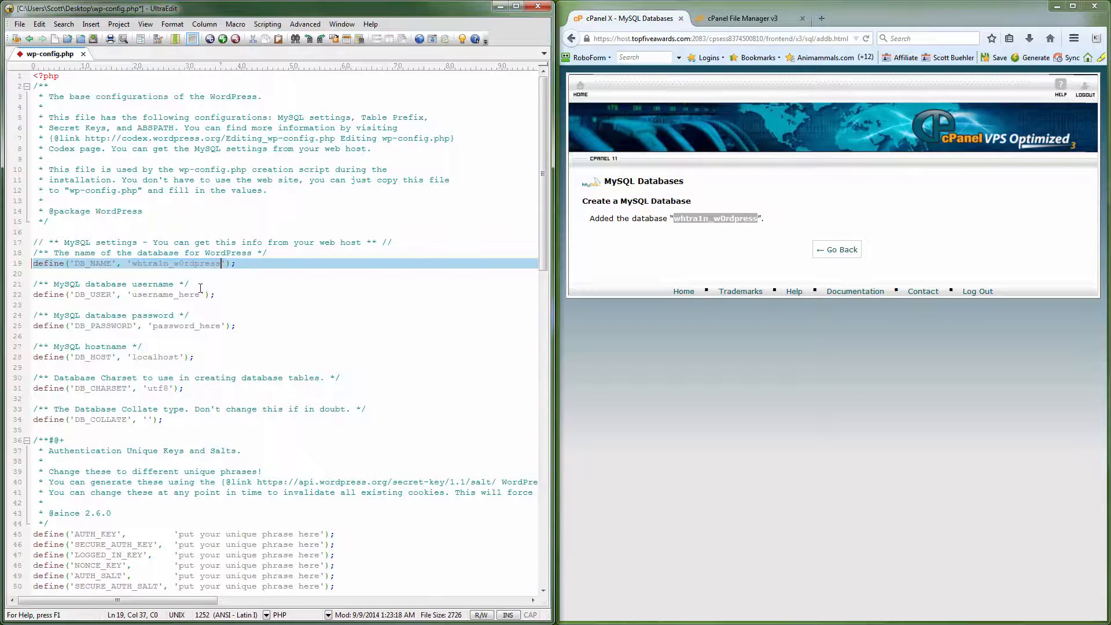
click(837, 250)
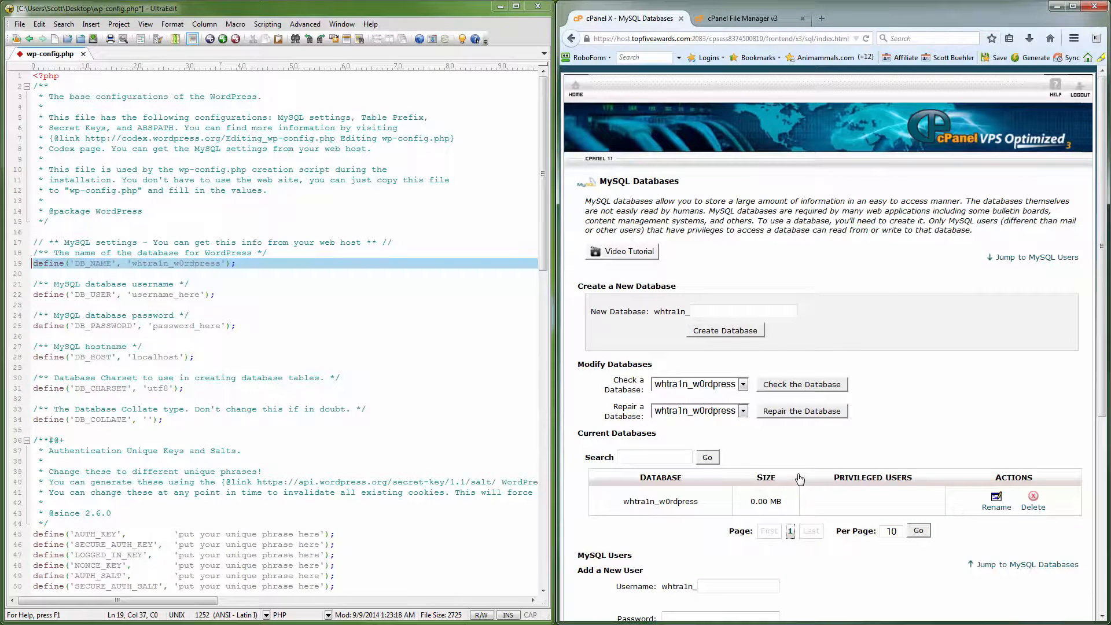
Step: Enter a username for the new MySQL user
scroll(802, 480, down, 4)
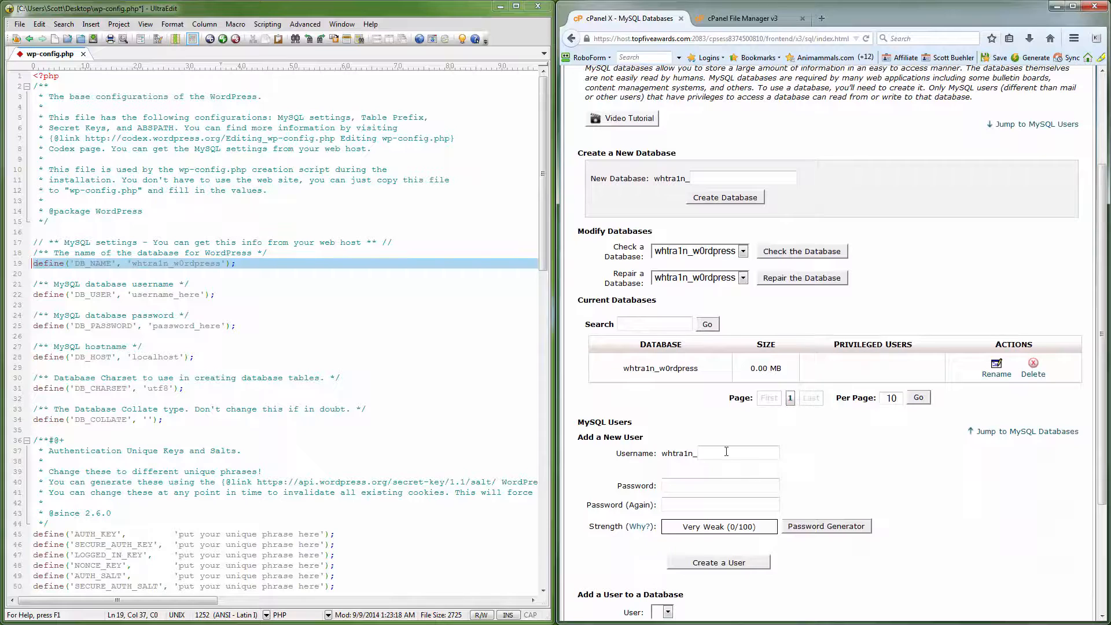
click(727, 453)
text(dem0)
Step: Generate a 16-character password in the Password Generator and copy it
click(705, 486)
click(811, 527)
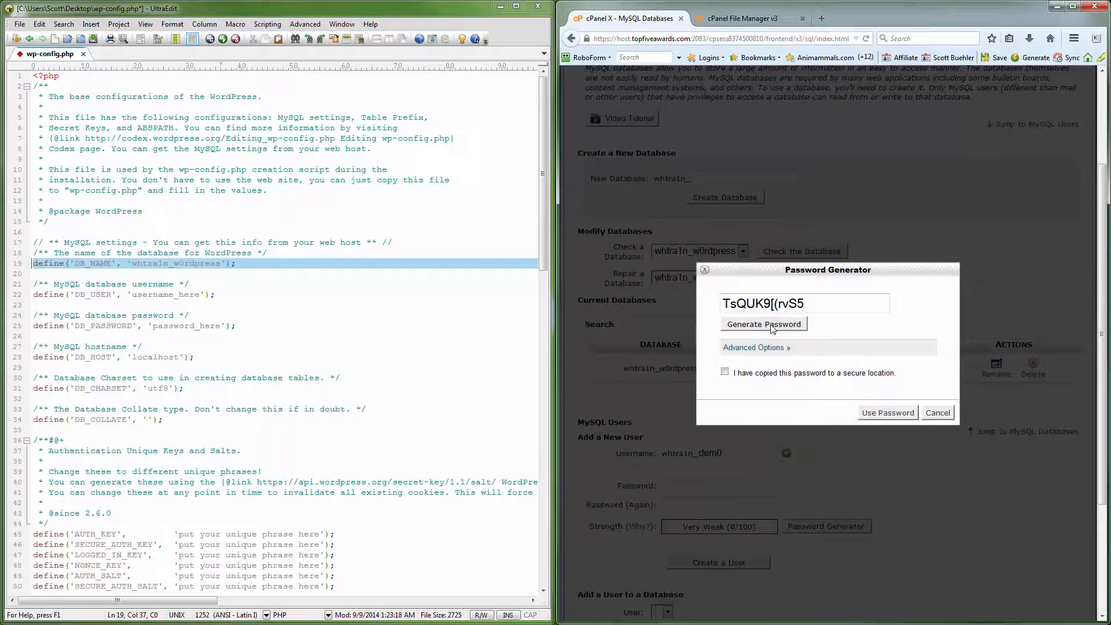
click(768, 349)
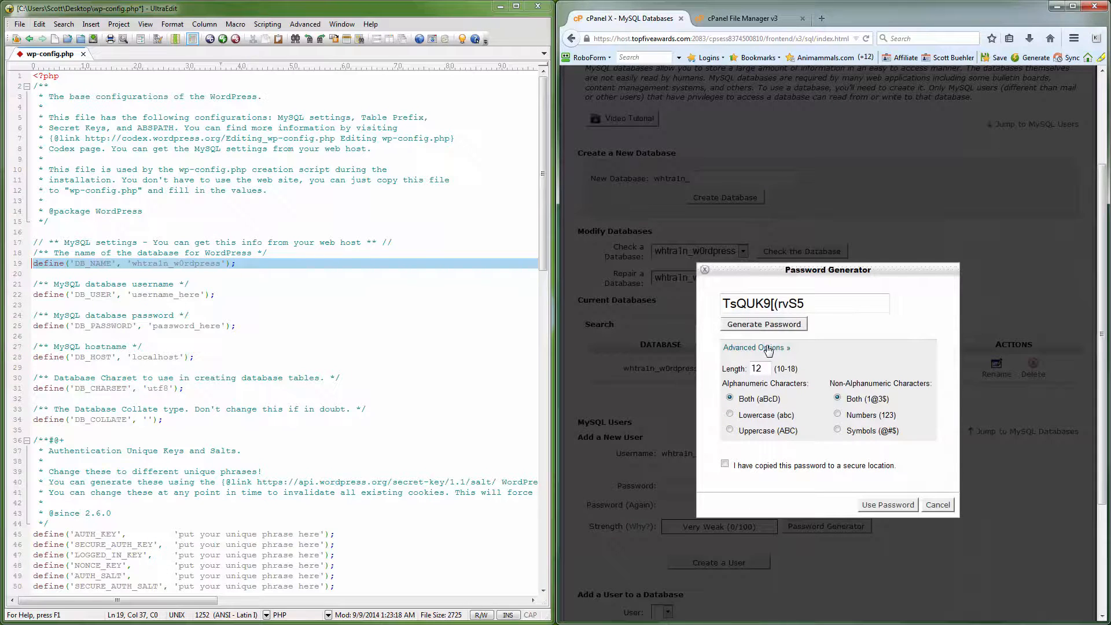
drag(765, 368, 746, 369)
text(1)
click(781, 328)
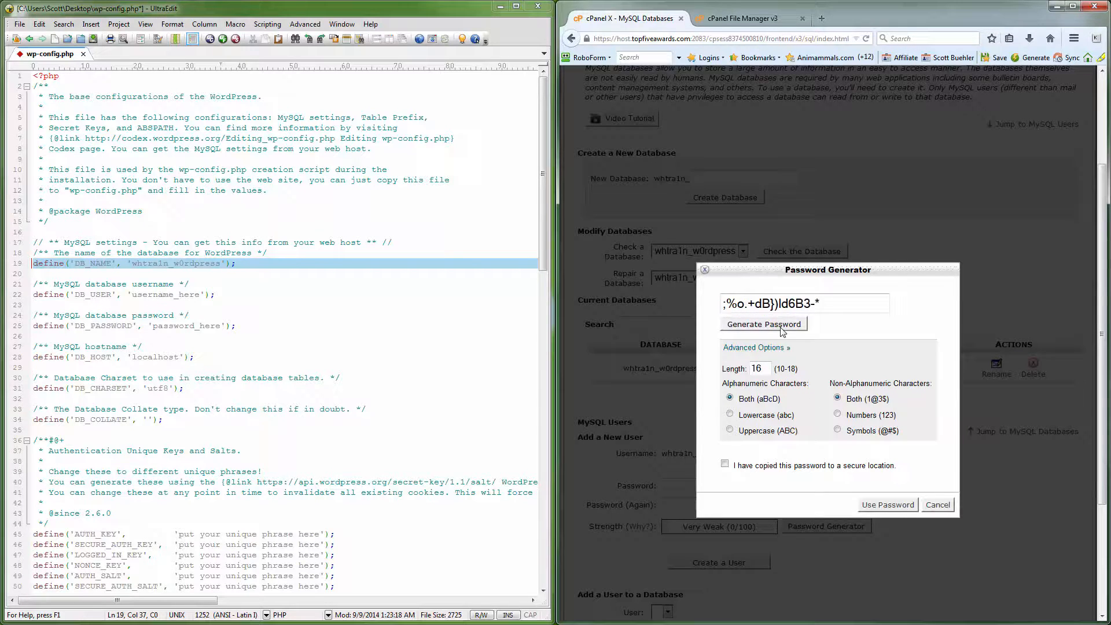
click(781, 327)
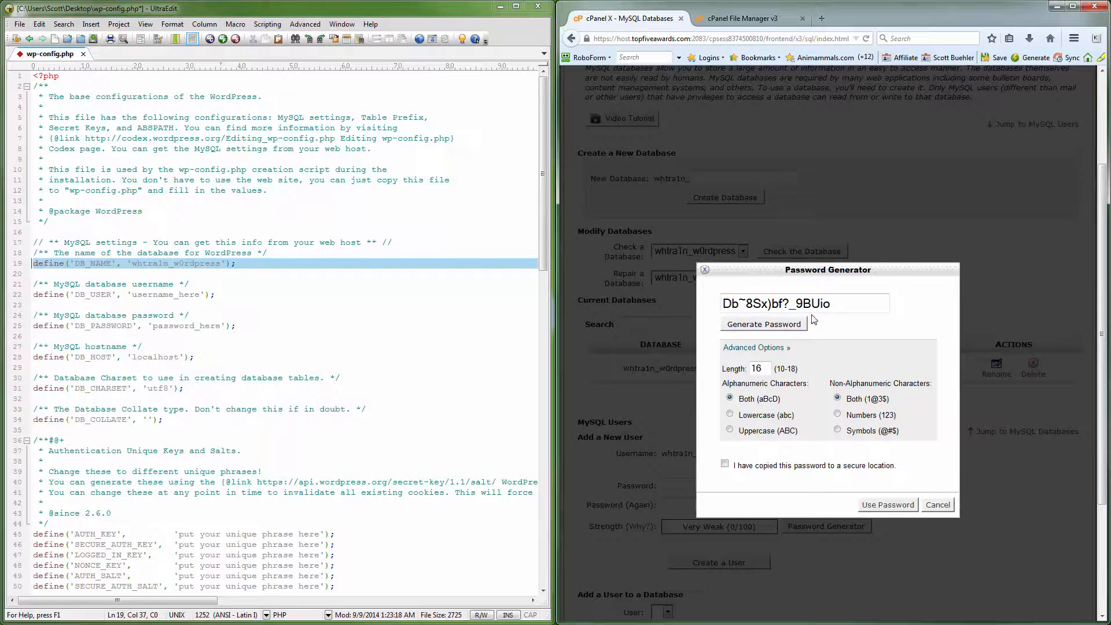
drag(836, 303, 724, 302)
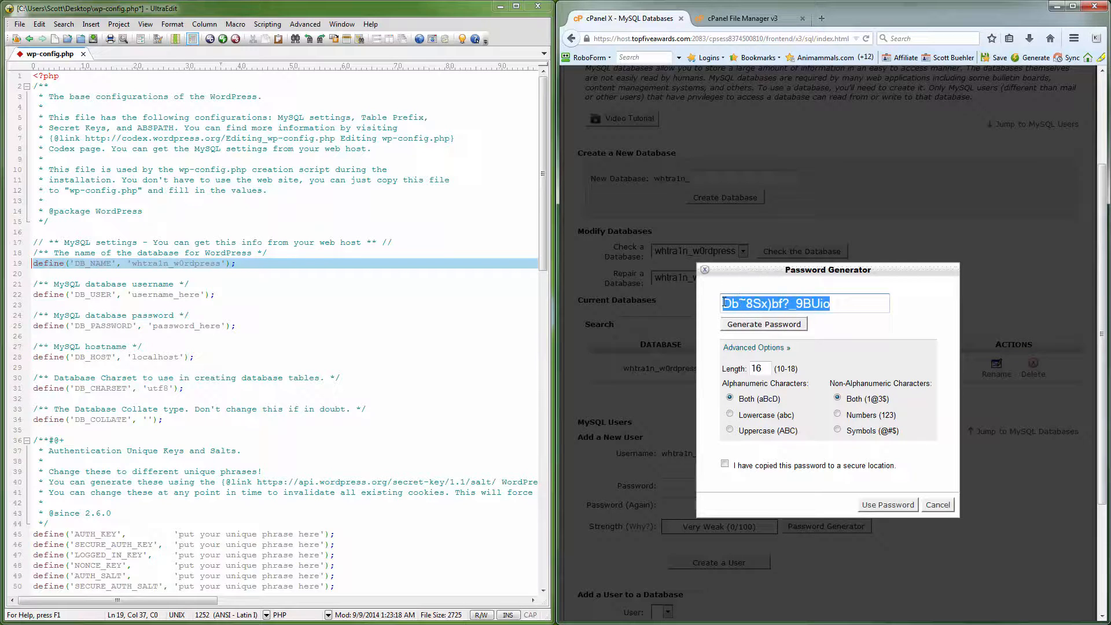
right_click(735, 303)
click(769, 342)
click(930, 507)
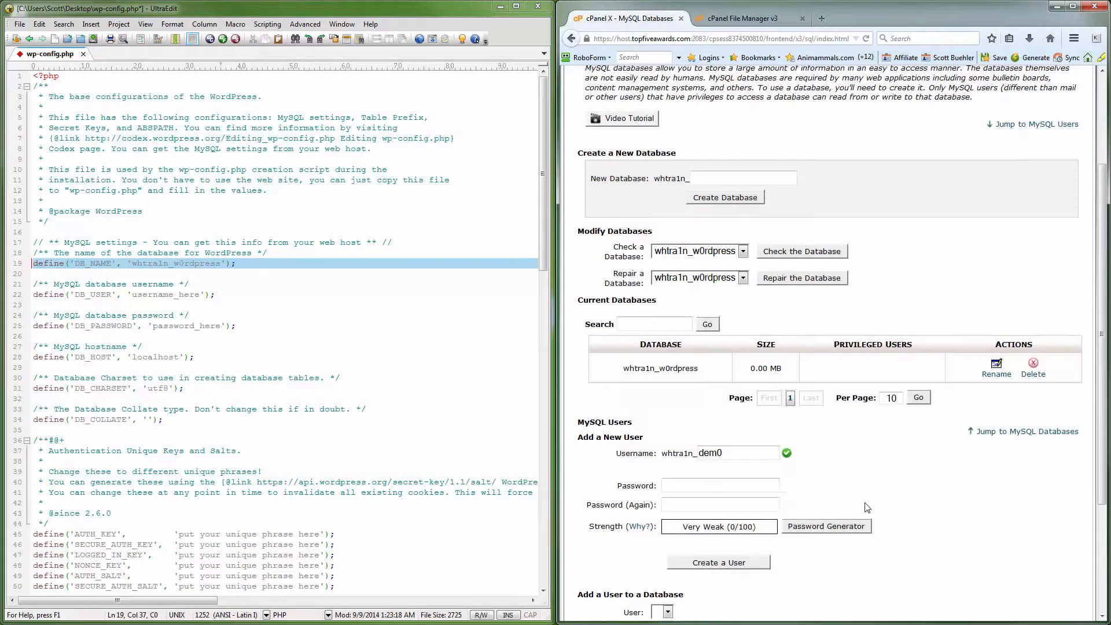
Step: Paste the generated password into the cPanel password field and as DB_PASSWORD in wp-config.php
click(674, 485)
key(ctrl+v)
key(ctrl+v)
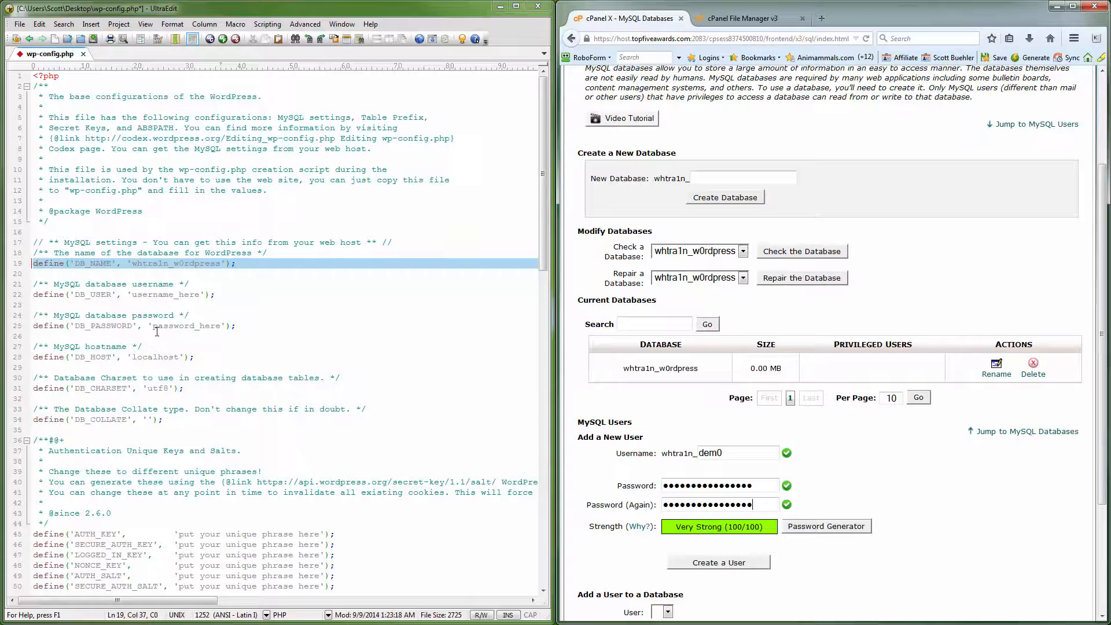
drag(155, 326, 219, 326)
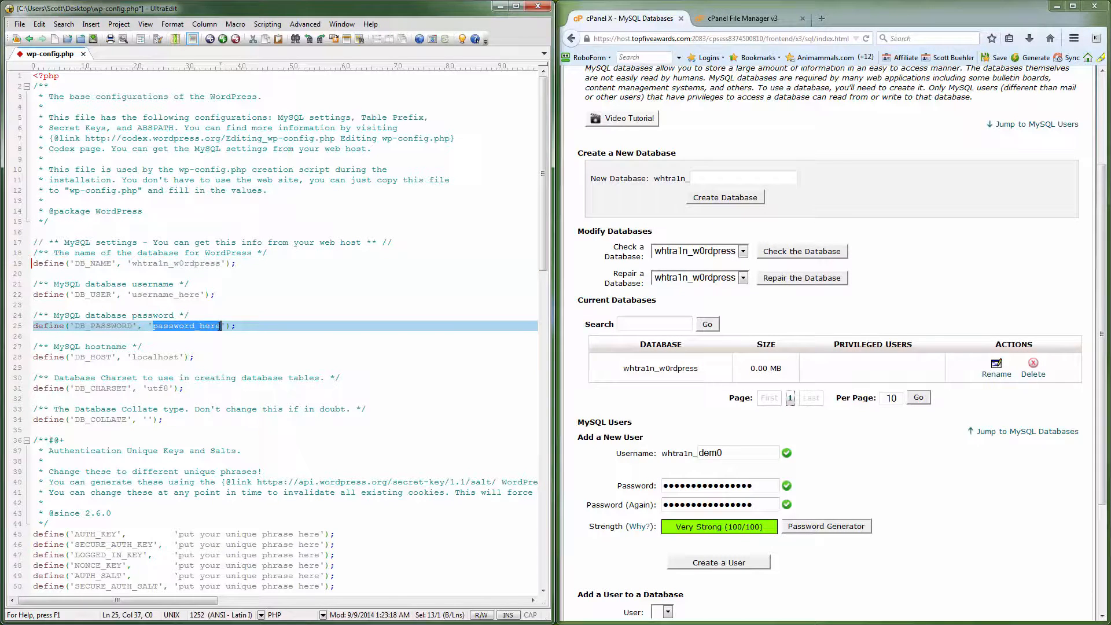
key(ctrl+v)
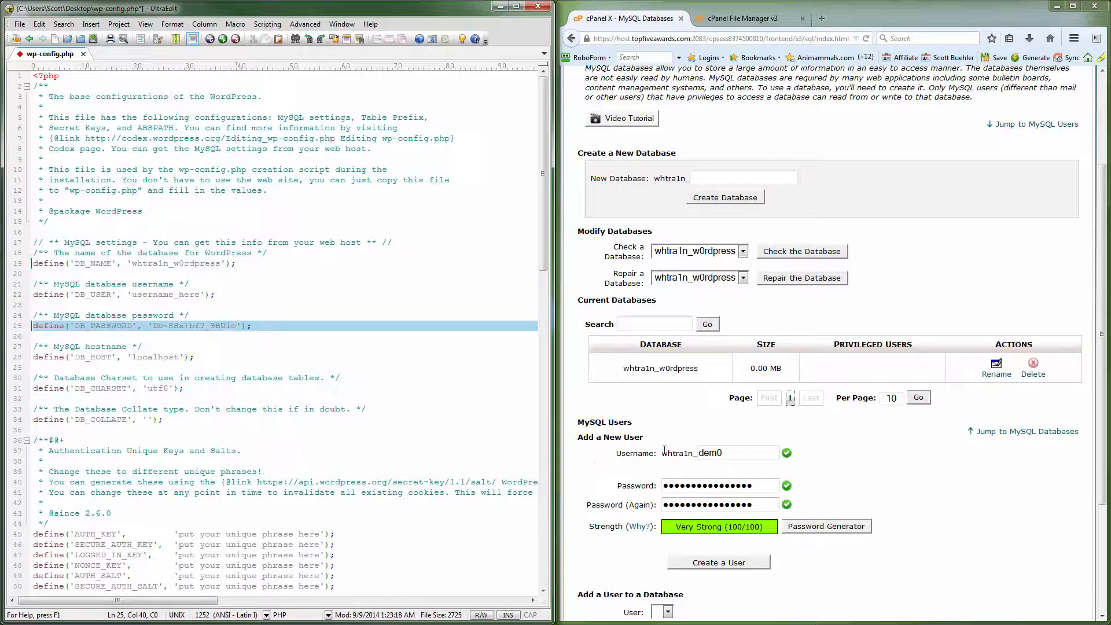
Step: Set DB_USER to the new MySQL username (prefix plus 'dem') and save wp-config.php
drag(662, 454, 695, 456)
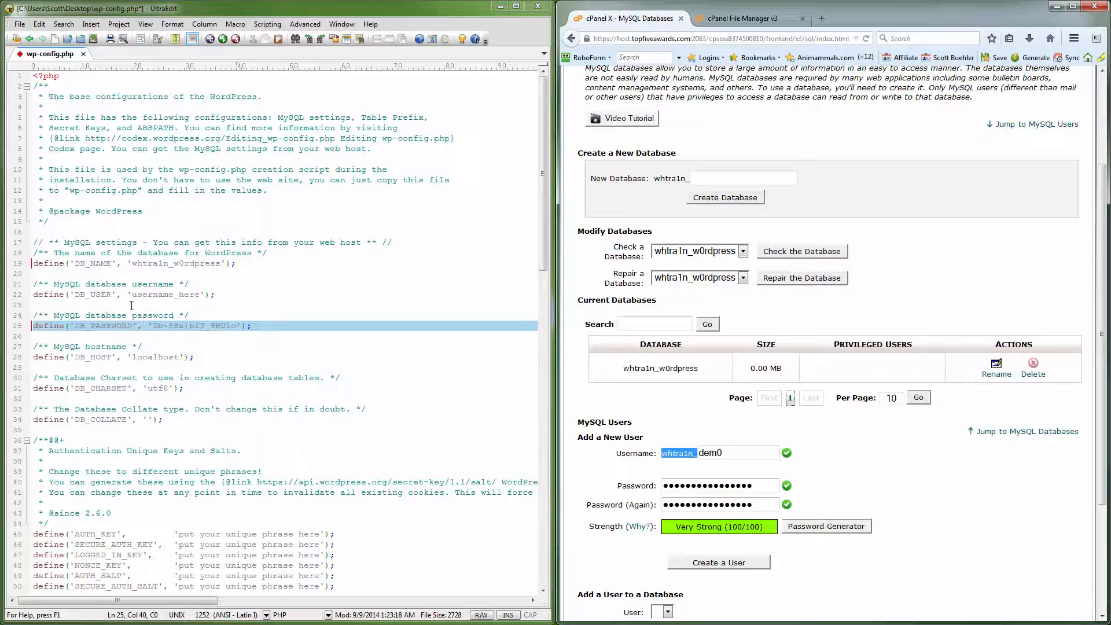
drag(132, 296, 199, 296)
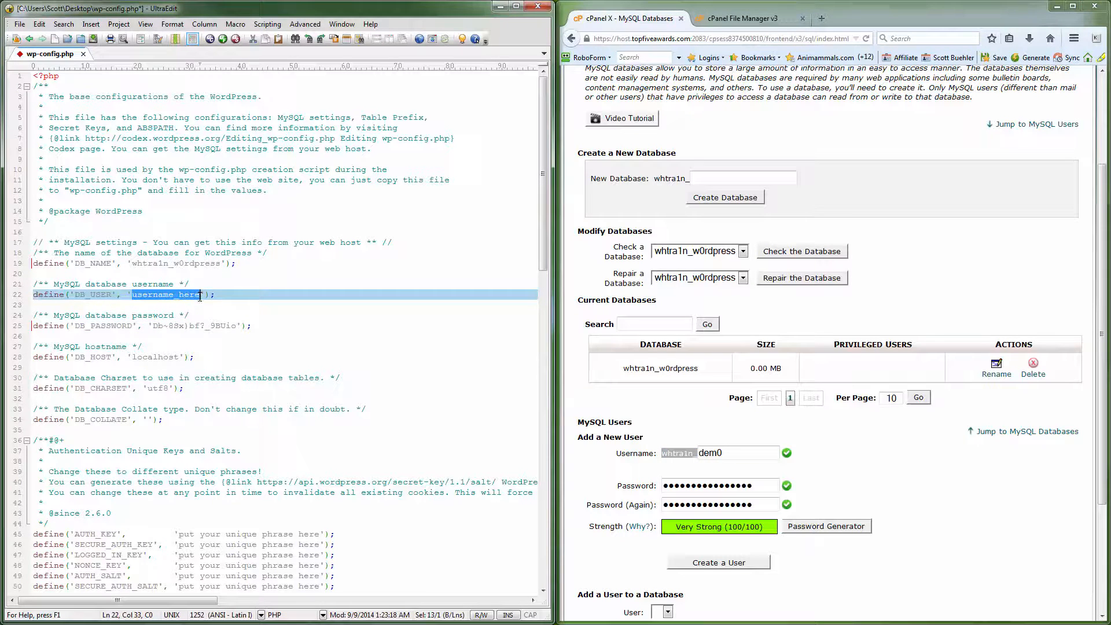
key(ctrl+v)
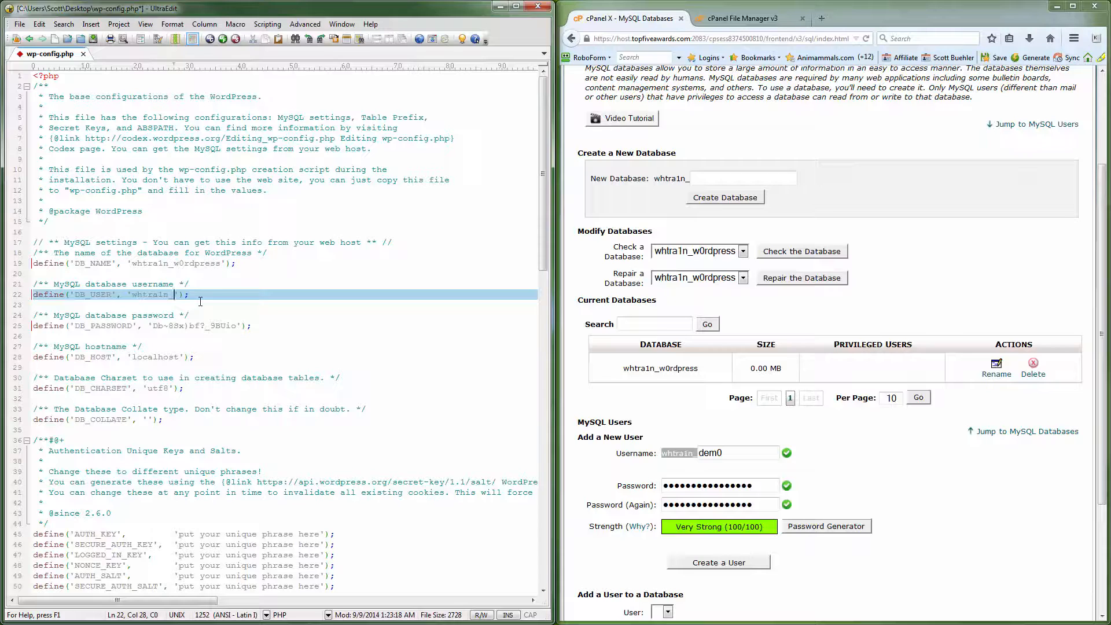
text(dem0)
key(ctrl+s)
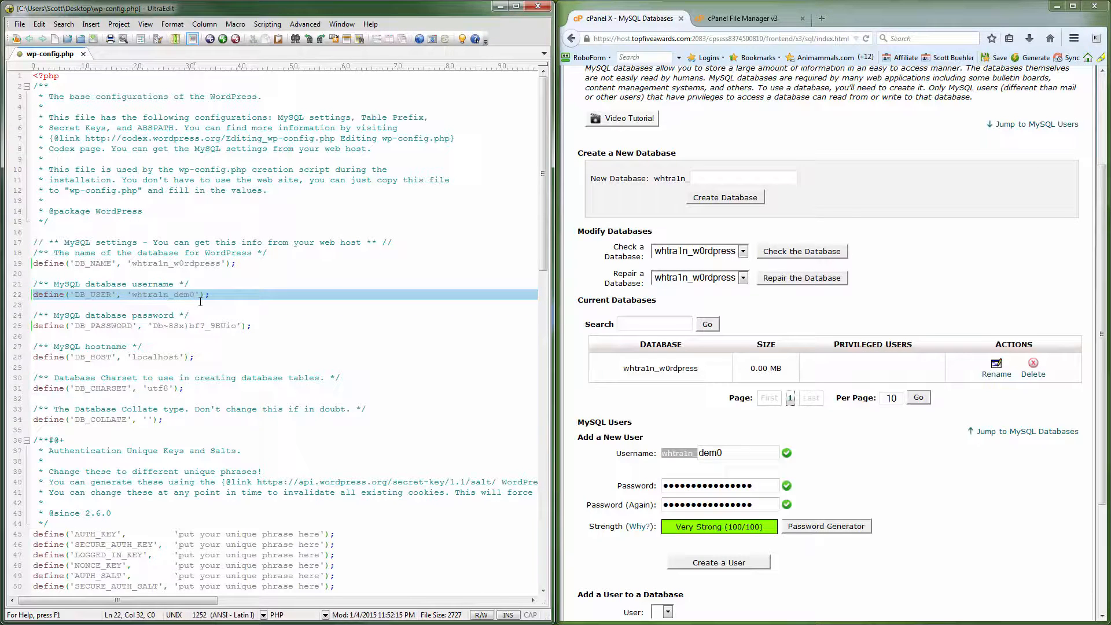
Step: Create the new MySQL user and return to the MySQL databases page
click(723, 565)
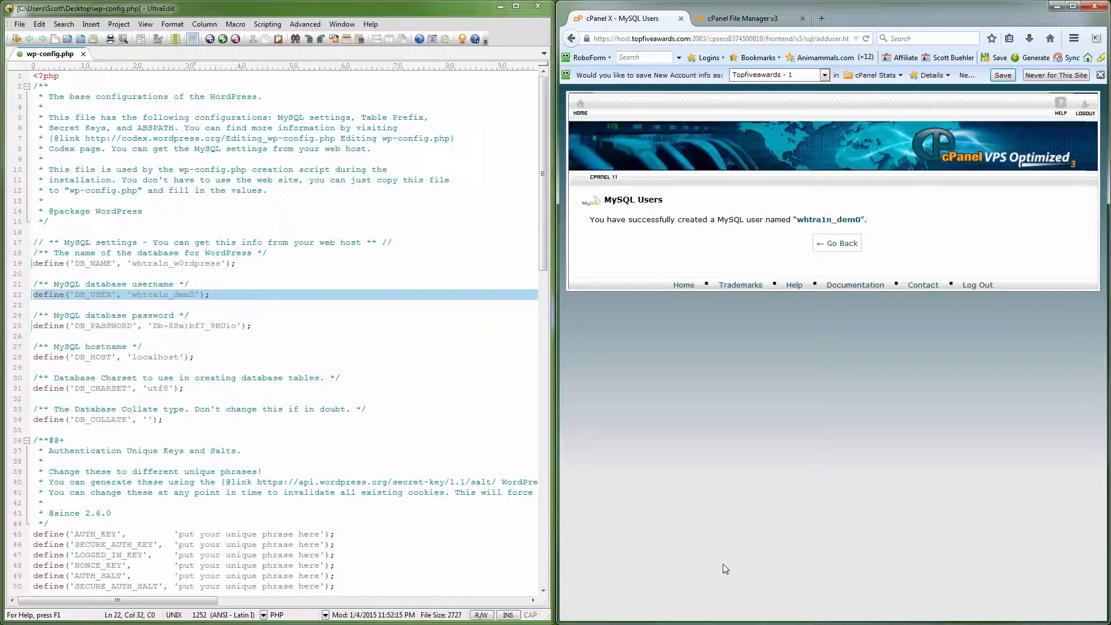
click(858, 245)
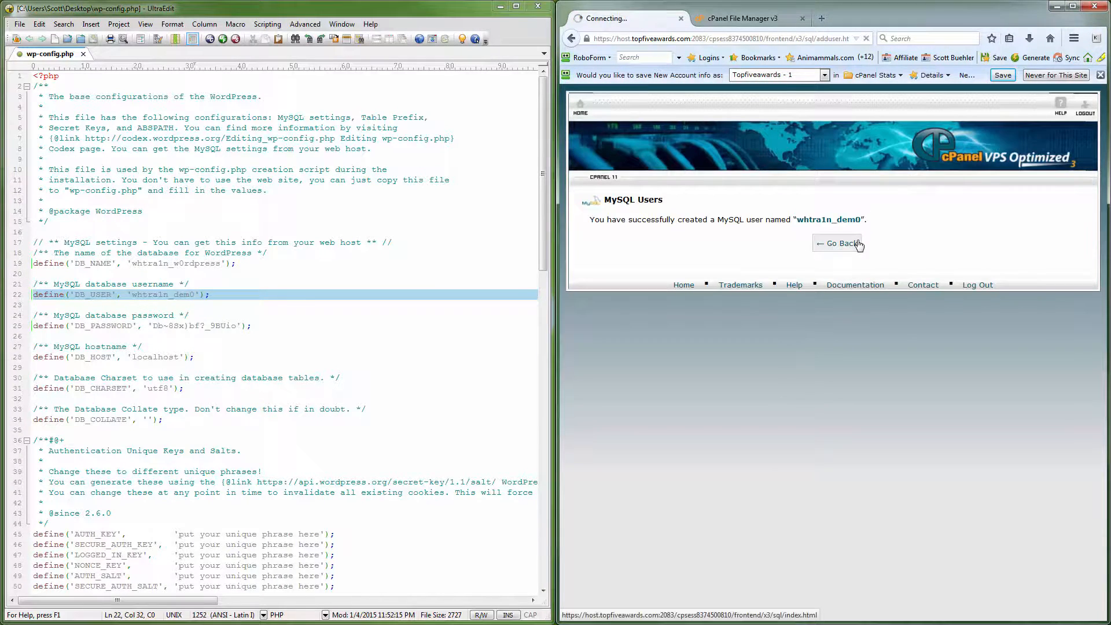
scroll(872, 429, down, 1)
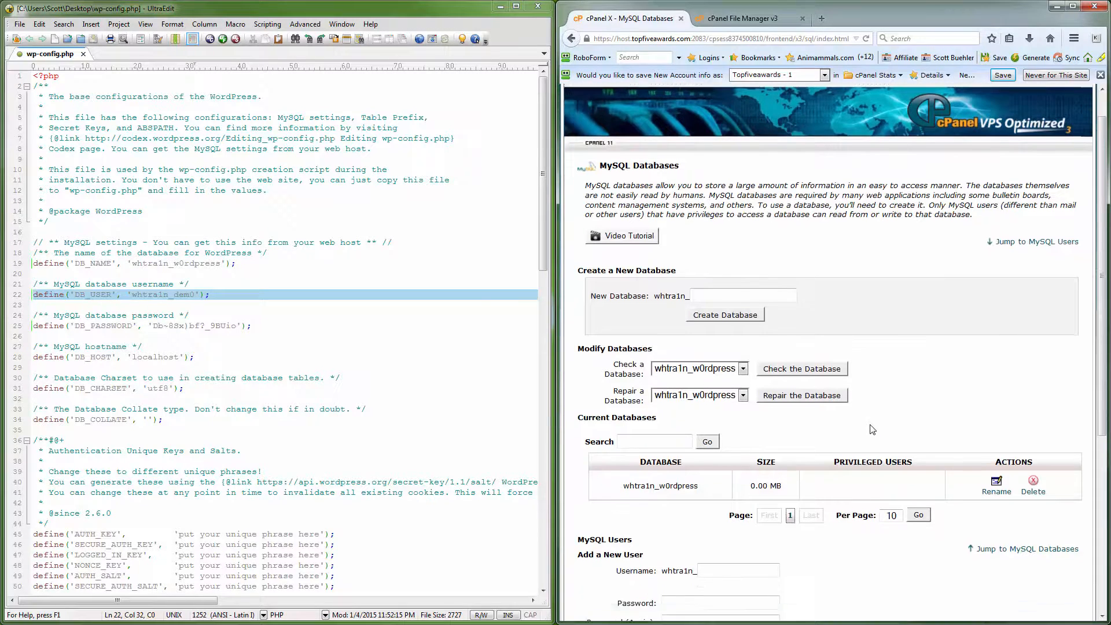
scroll(873, 429, down, 8)
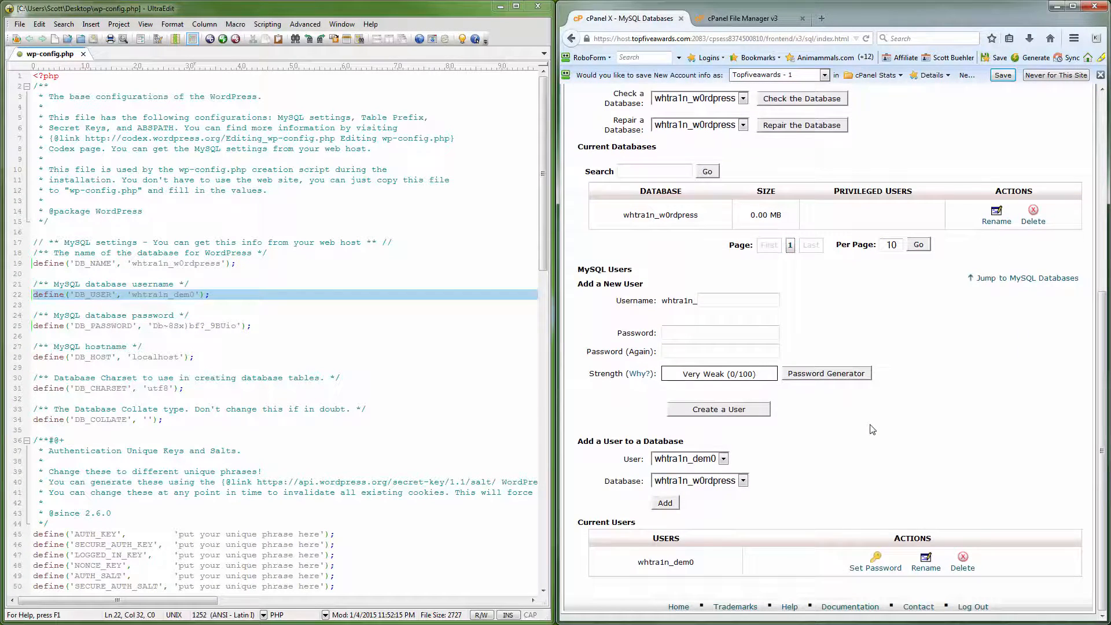
drag(578, 441, 683, 442)
click(736, 446)
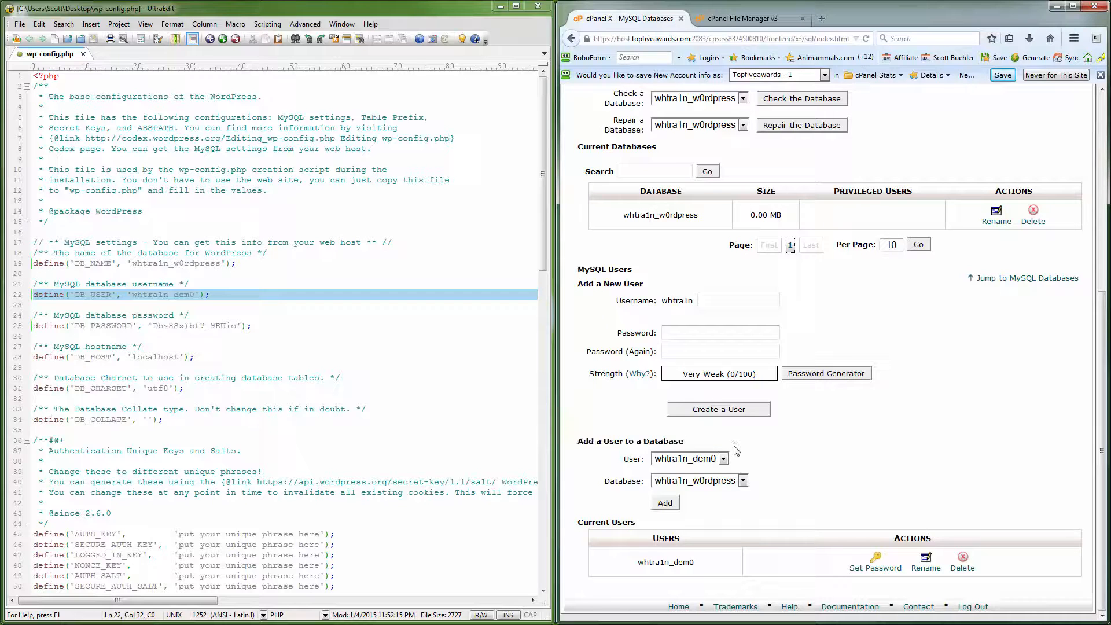
Step: Add the new user to the w0rdpress database with ALL PRIVILEGES, then go to File Manager
click(665, 503)
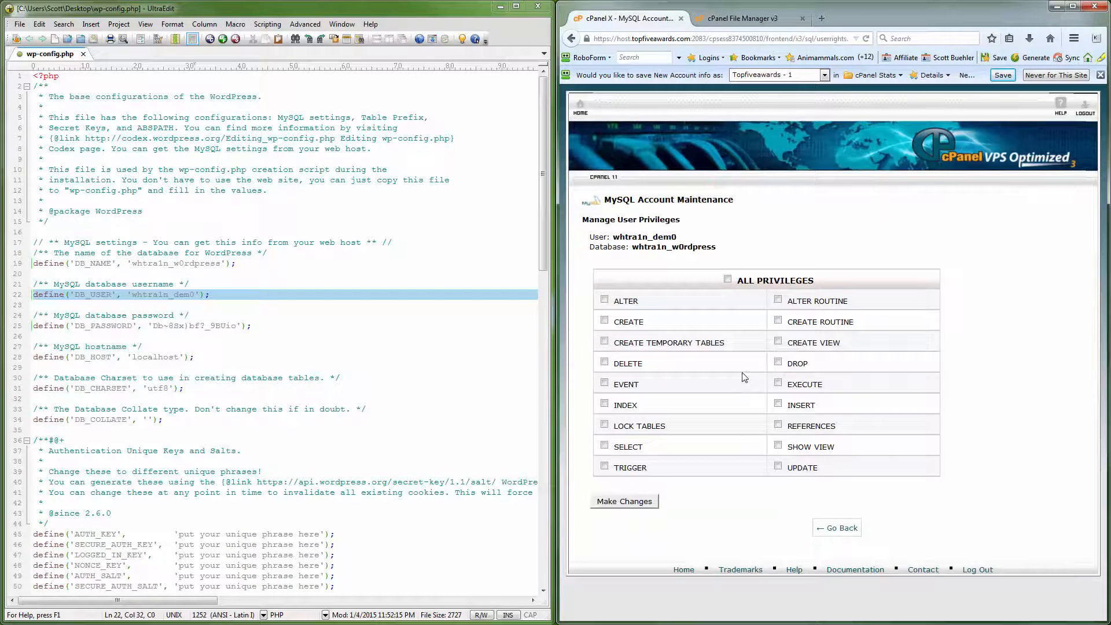
click(728, 279)
click(617, 502)
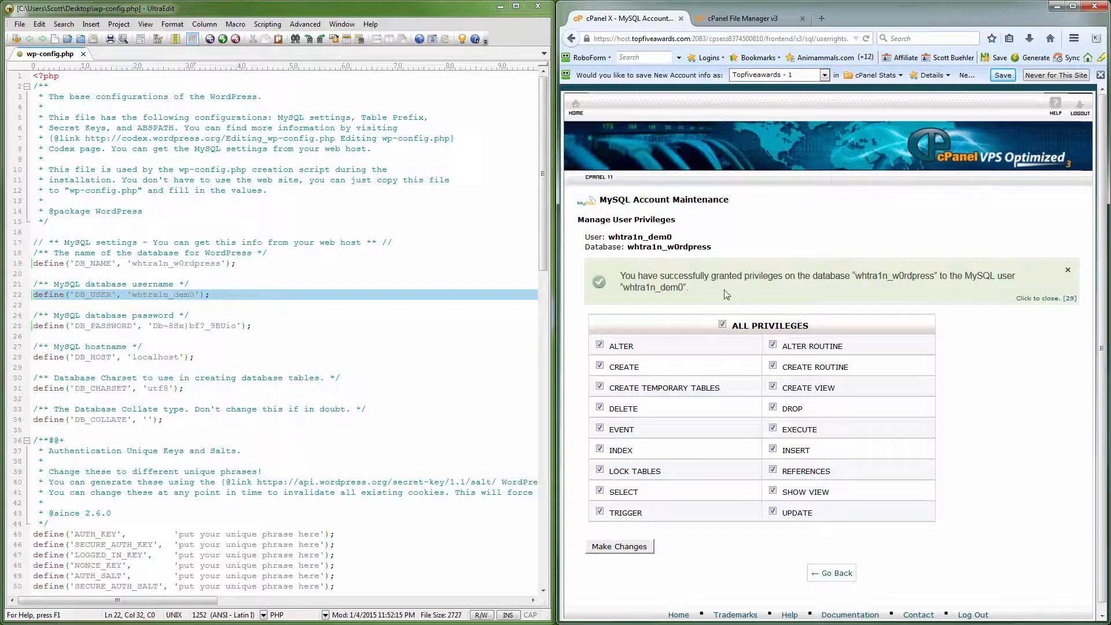
drag(623, 275, 697, 294)
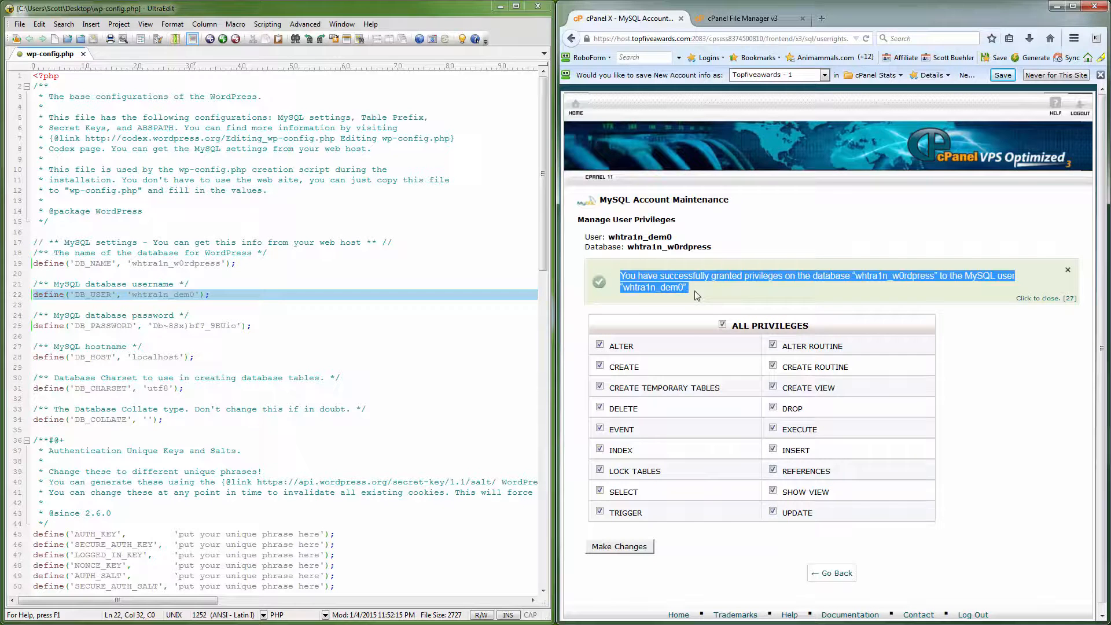
click(827, 573)
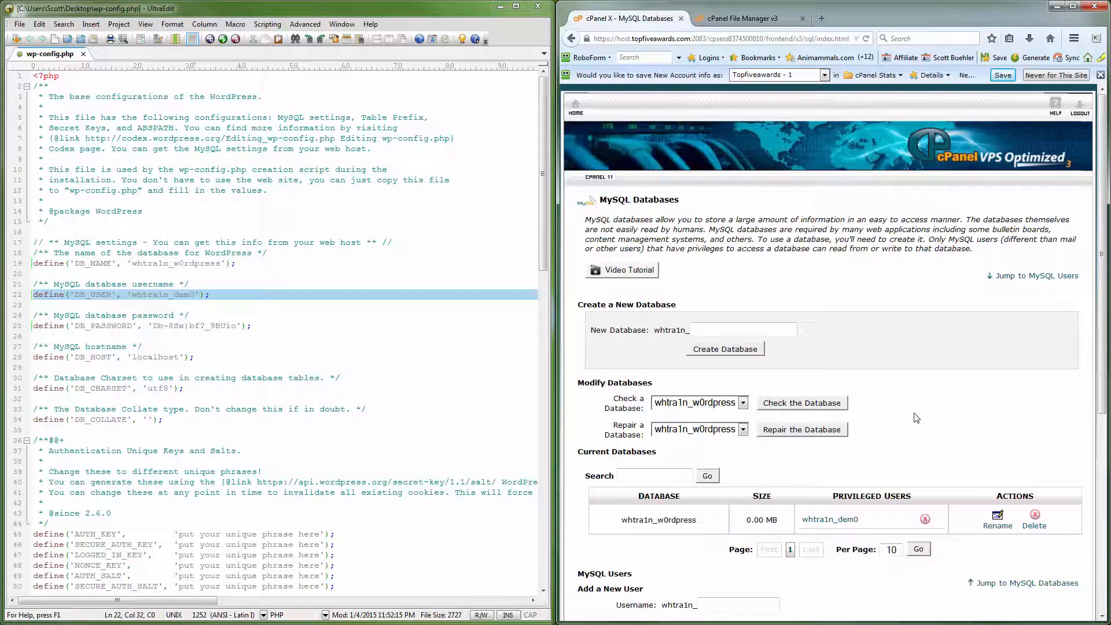
click(717, 20)
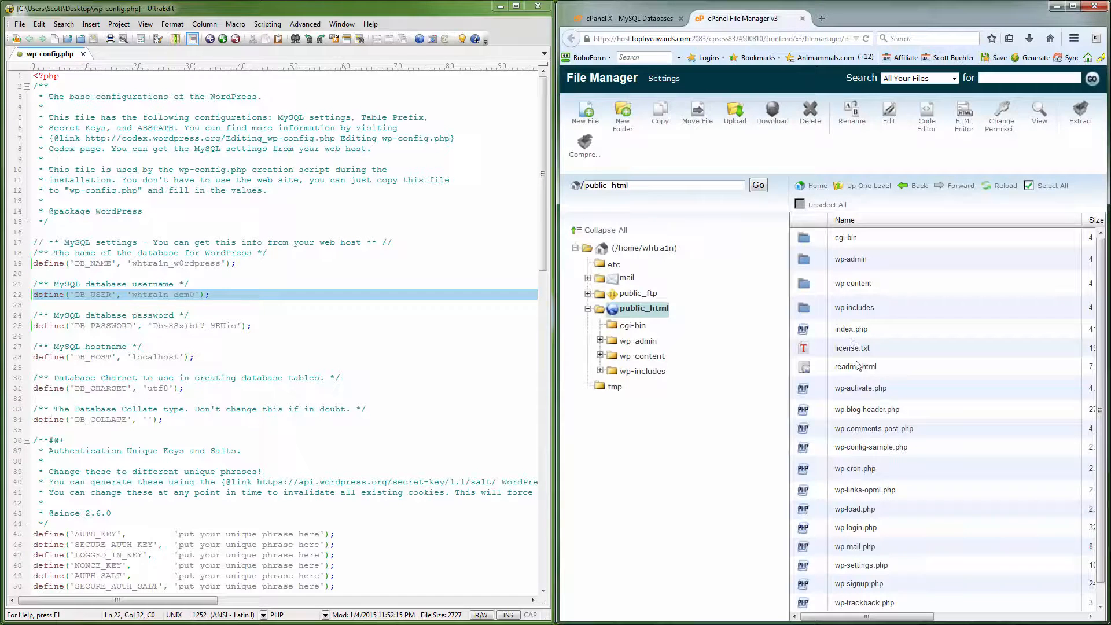
Step: Delete wp-config-sample.php from public_html, confirming the deletion
click(914, 452)
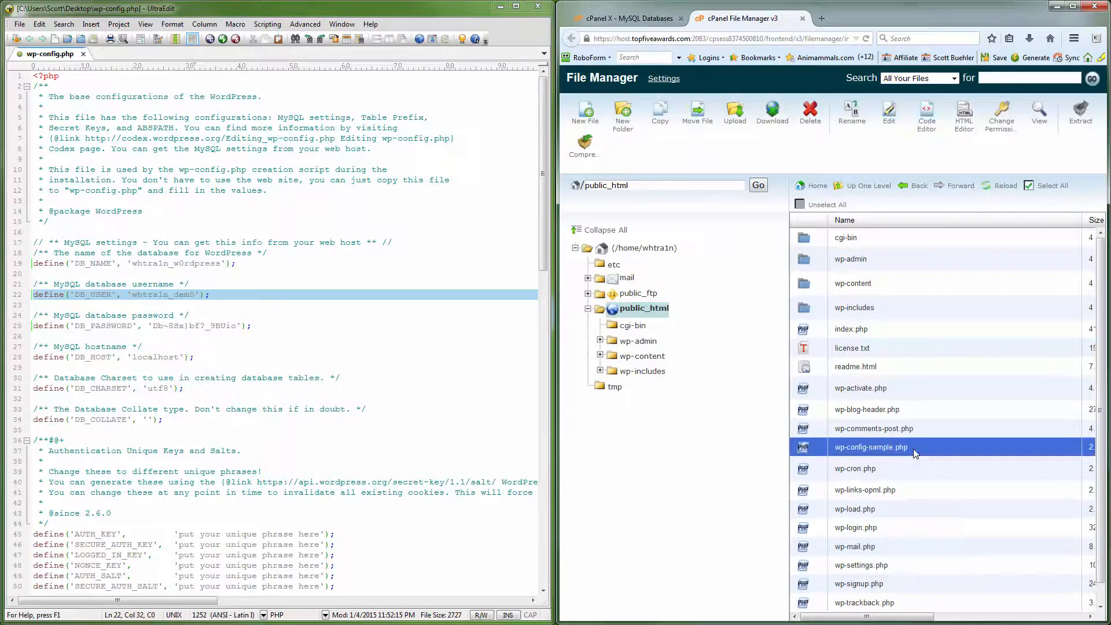
click(810, 113)
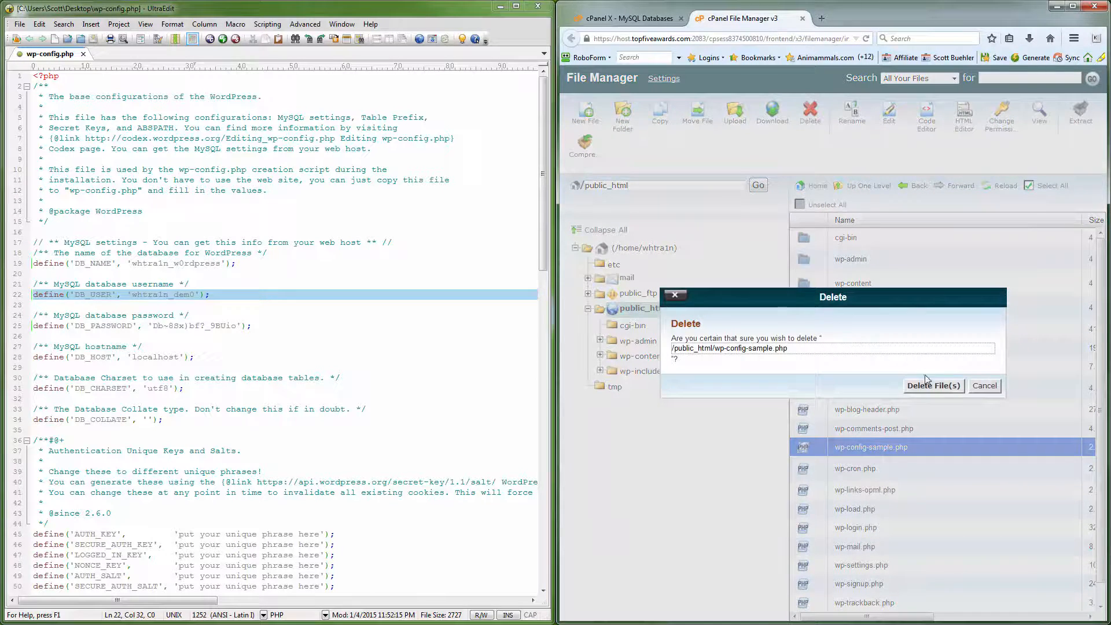
click(933, 386)
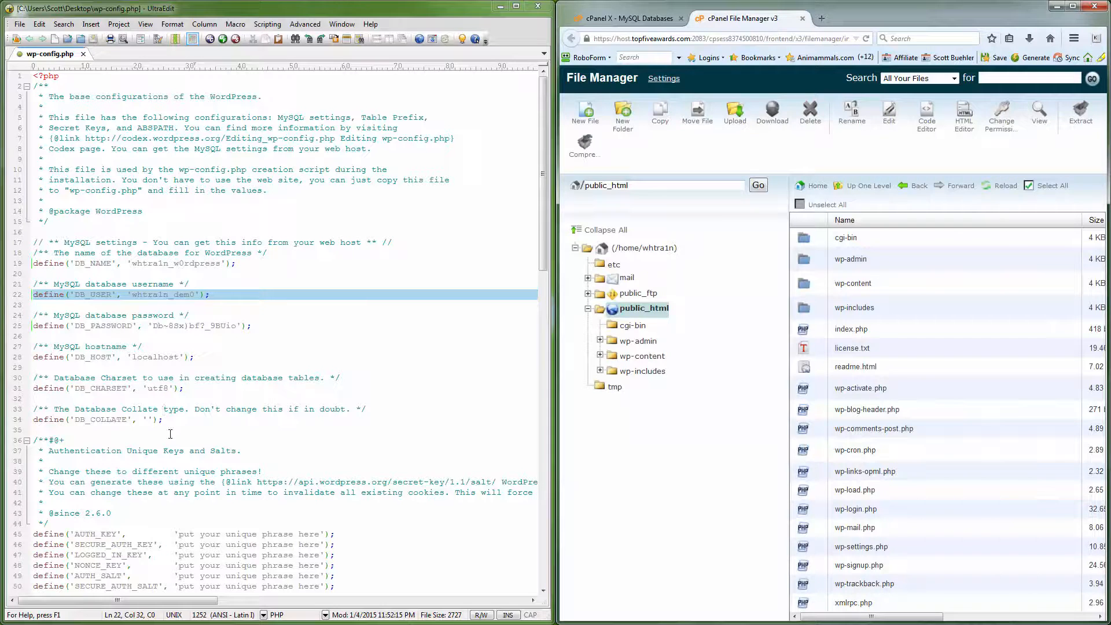
click(230, 491)
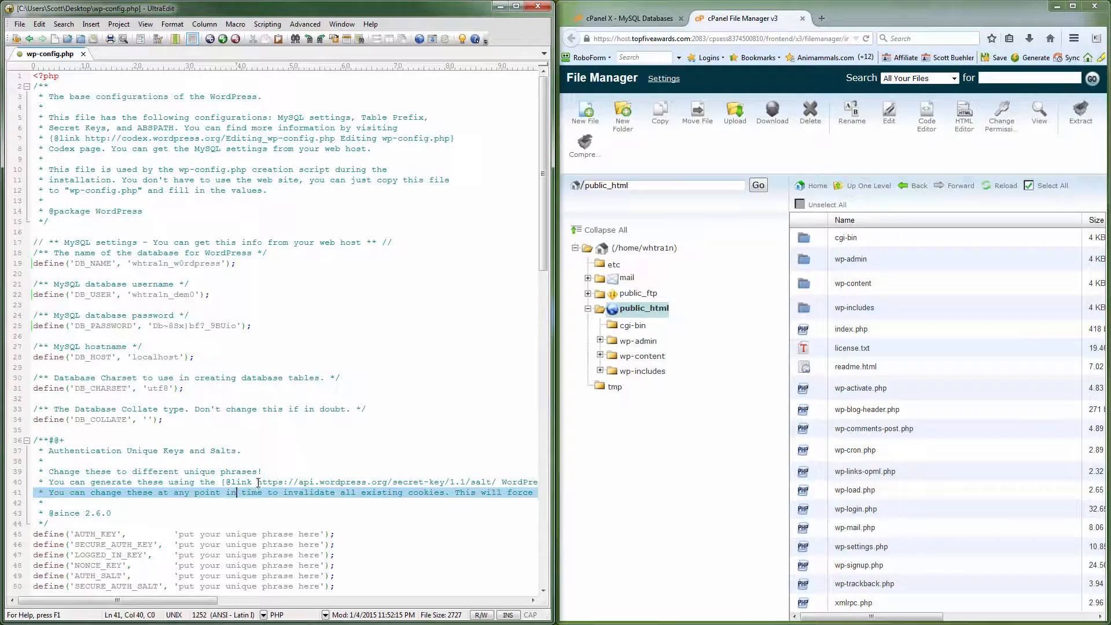
Step: Load the secret-key generator URL from wp-config.php and copy the generated keys and salts
drag(258, 482, 499, 485)
key(ctrl+c)
right_click(486, 483)
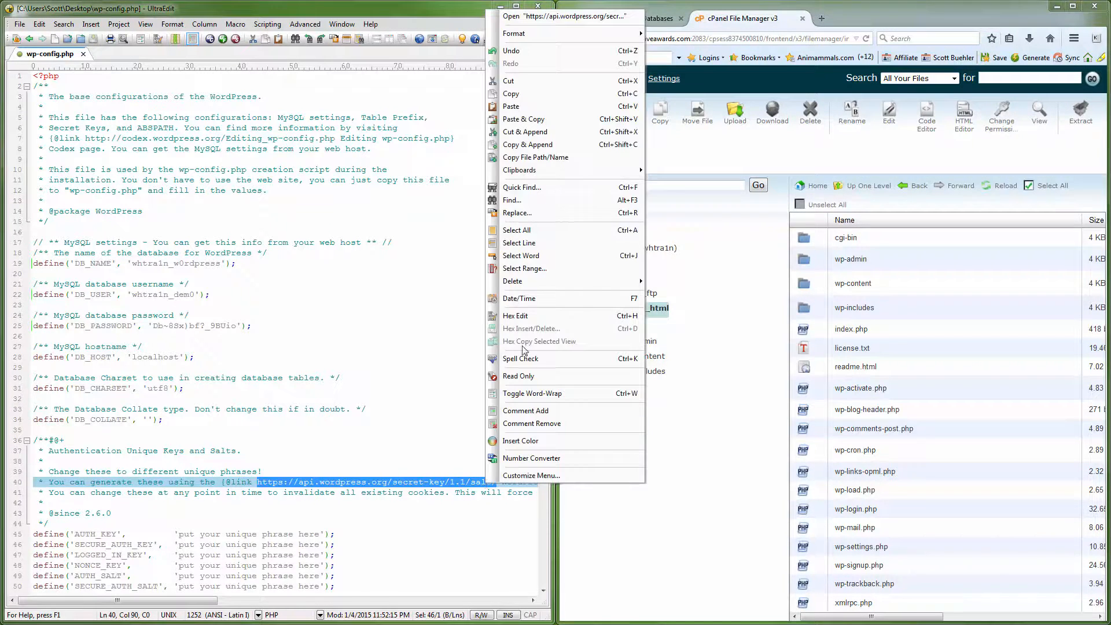
click(510, 93)
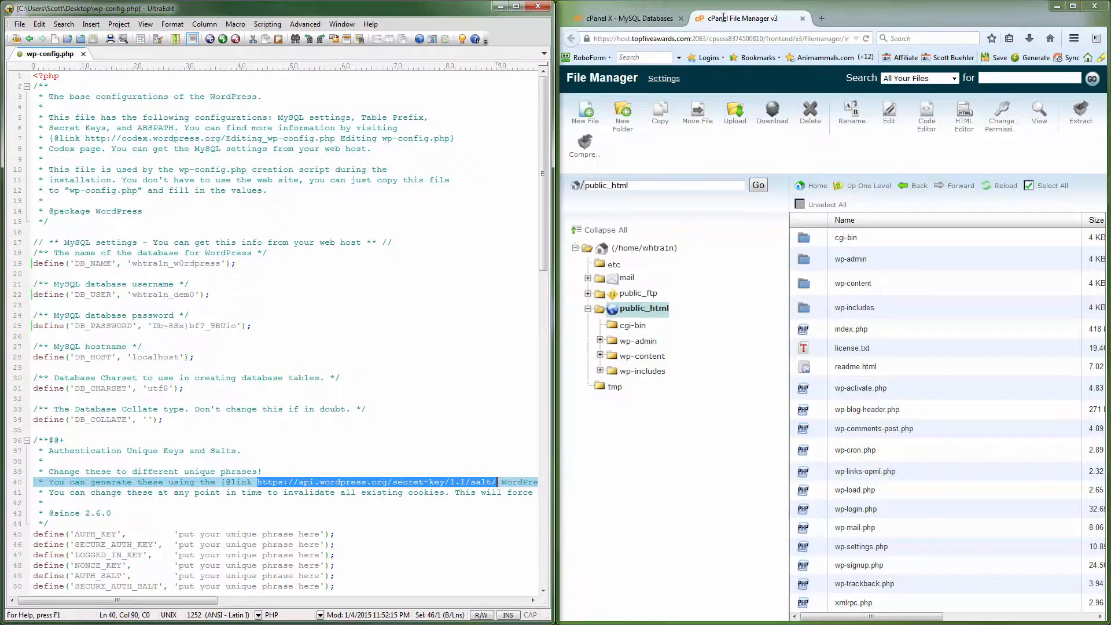
click(821, 18)
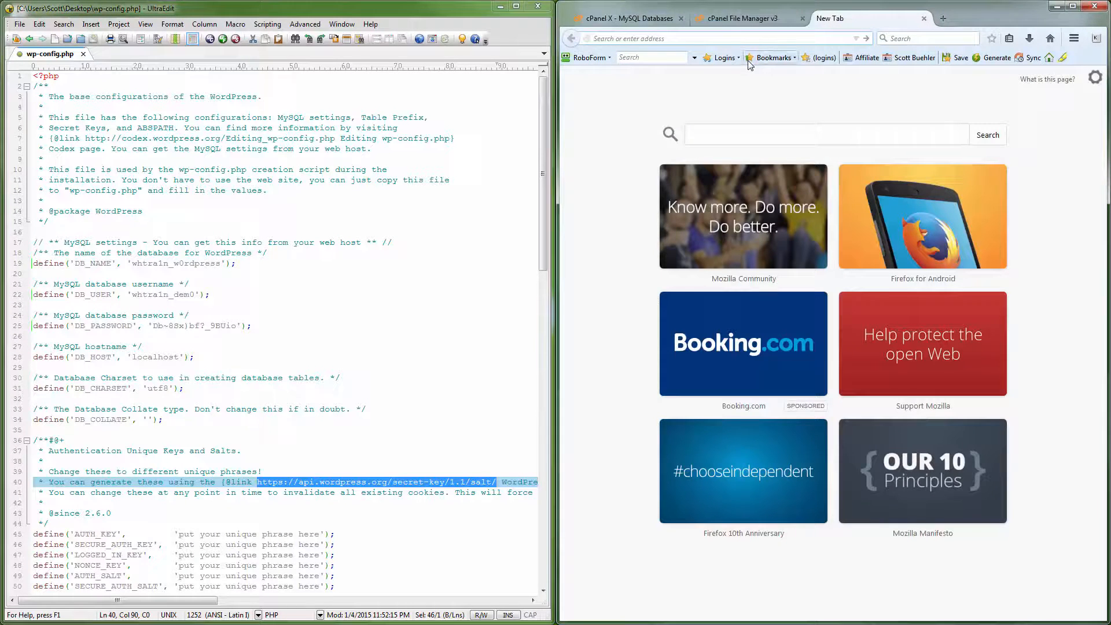
key(ctrl+v)
key(Return)
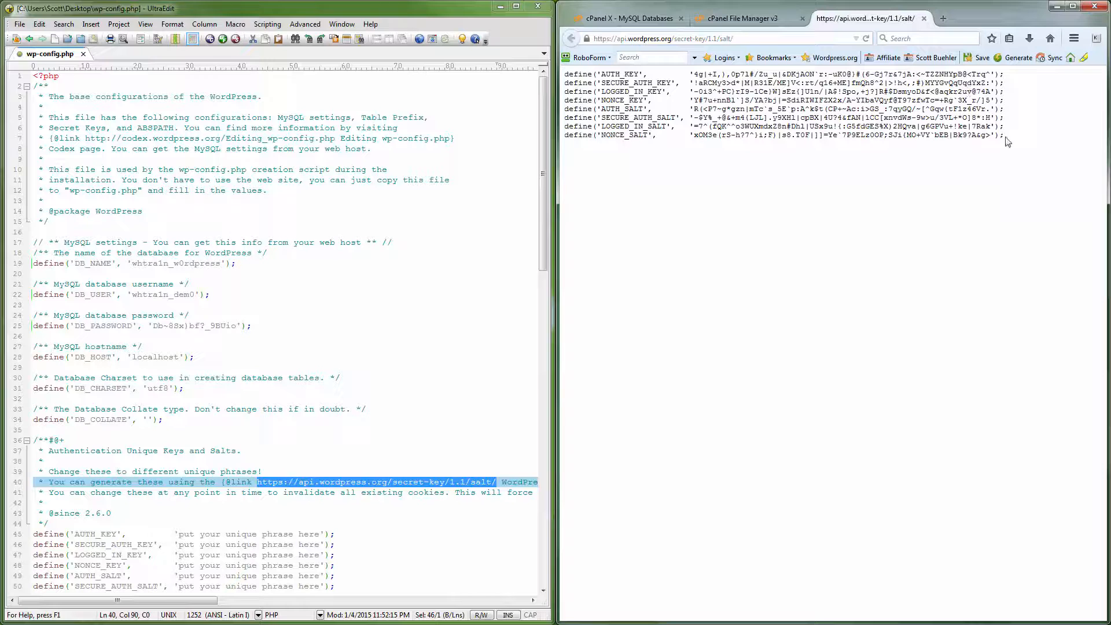
drag(1008, 136, 568, 74)
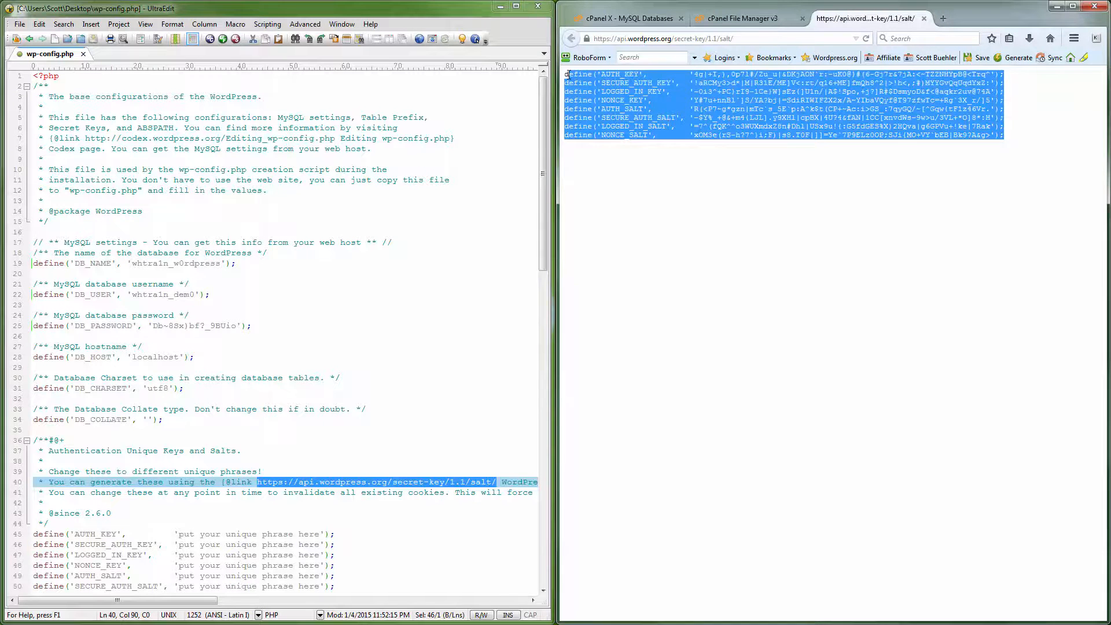
right_click(569, 74)
click(595, 82)
Step: Replace the placeholder key and salt lines with the generated ones, save, and close UltraEdit
click(242, 534)
scroll(355, 498, down, 3)
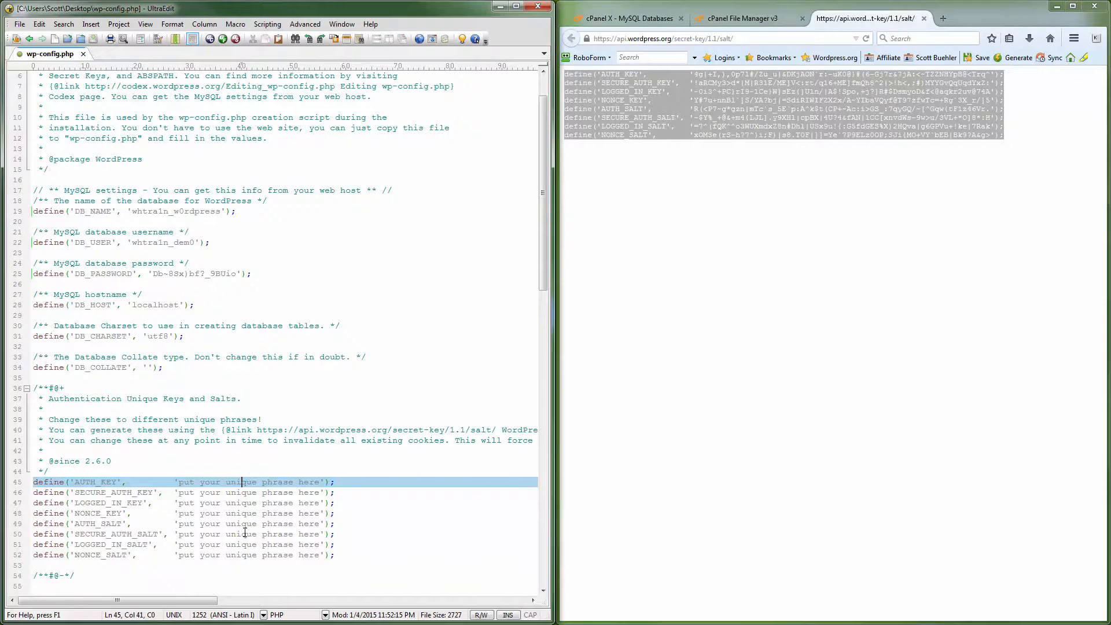
drag(344, 503, 32, 430)
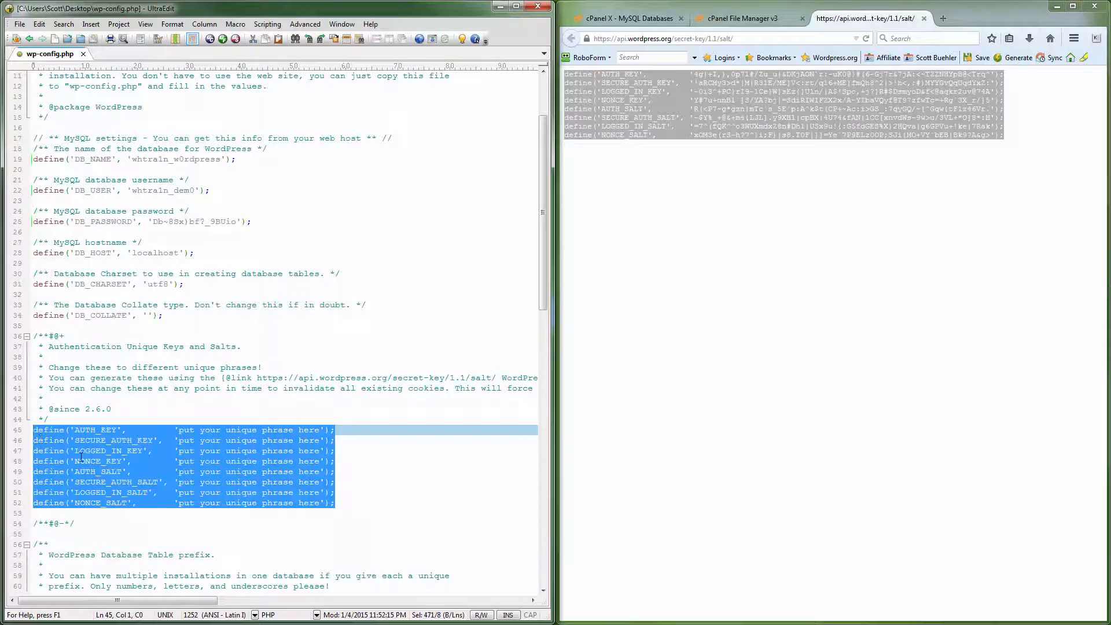
key(ctrl+v)
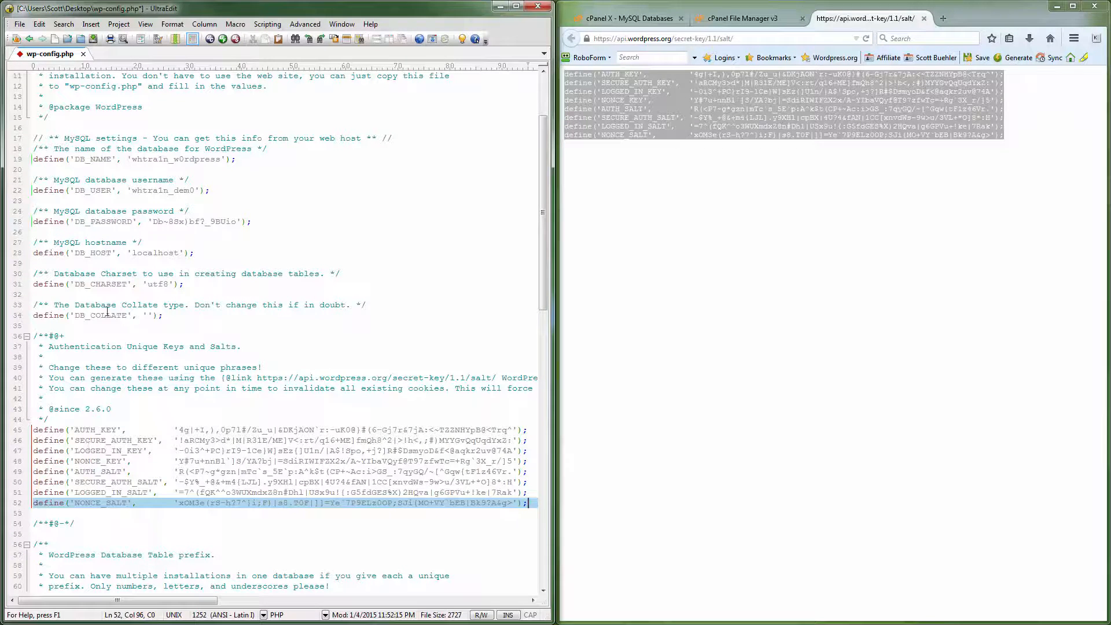
click(20, 24)
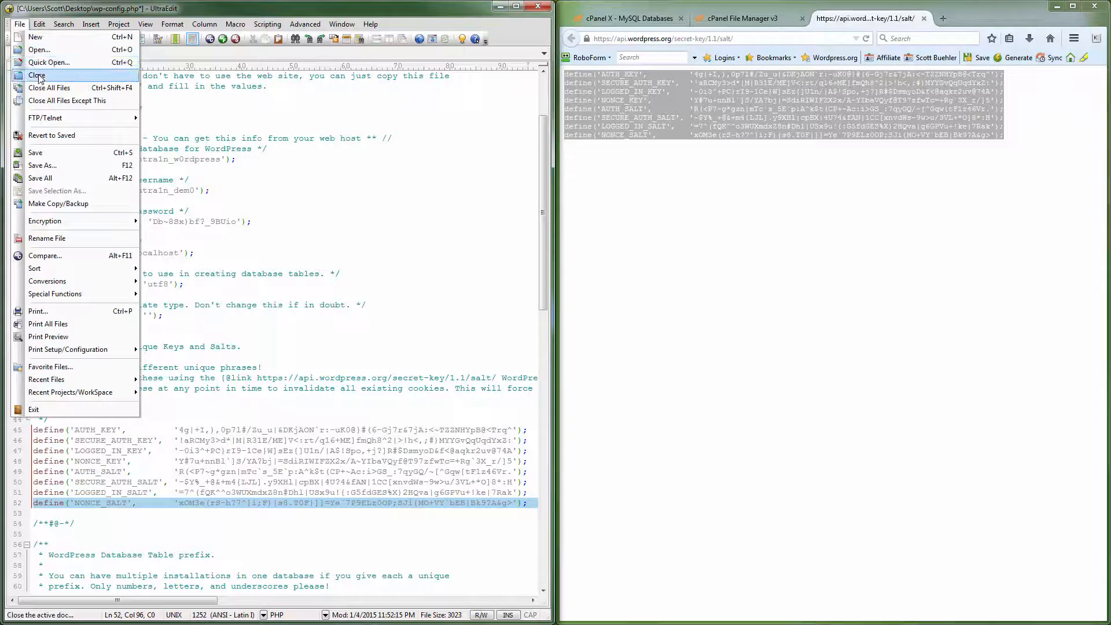
click(35, 152)
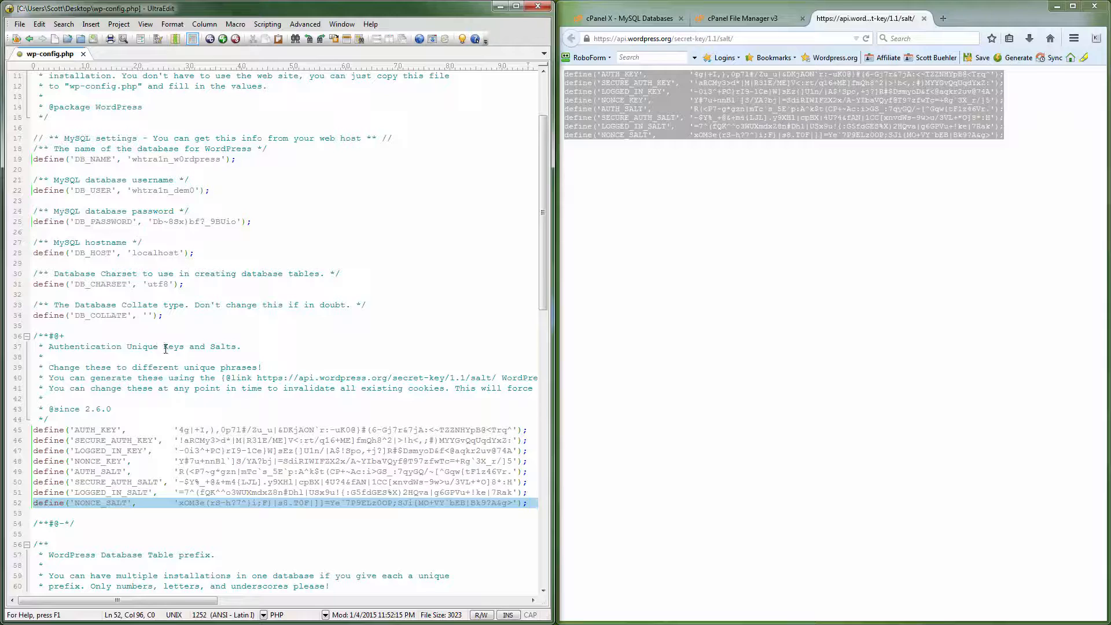
click(166, 348)
scroll(166, 349, up, 2)
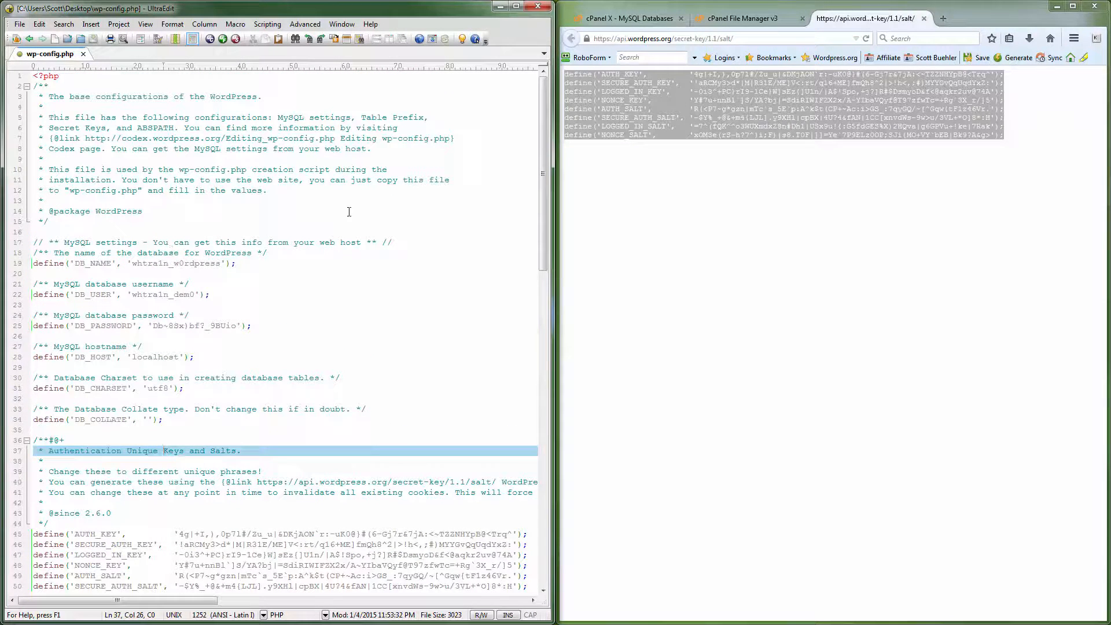
click(538, 6)
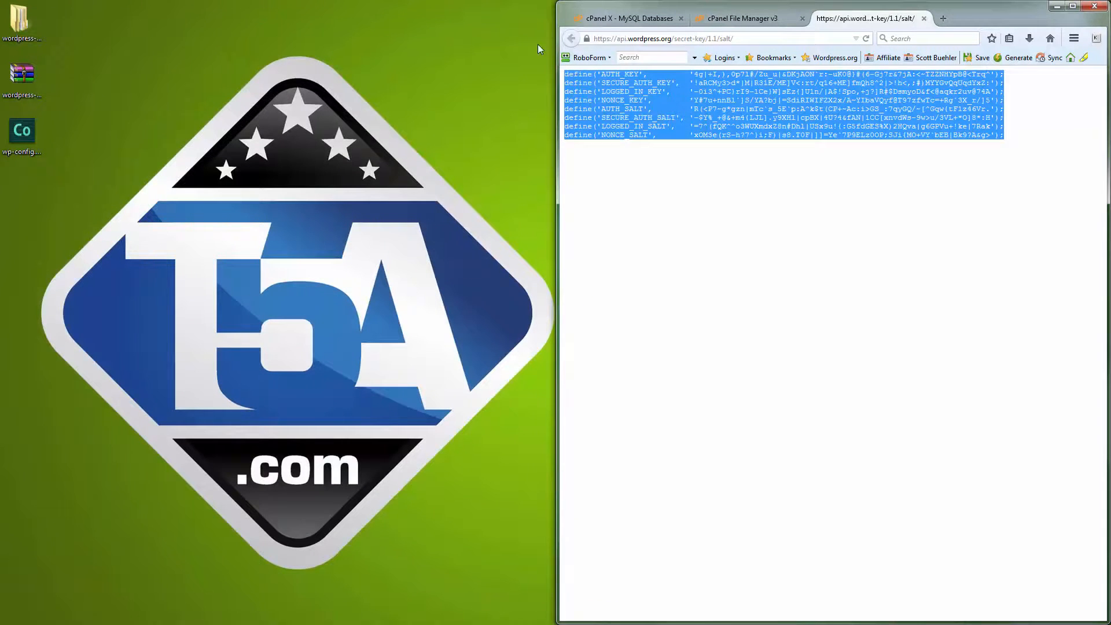
Step: Widen the browser window and close the secret-key page
click(721, 173)
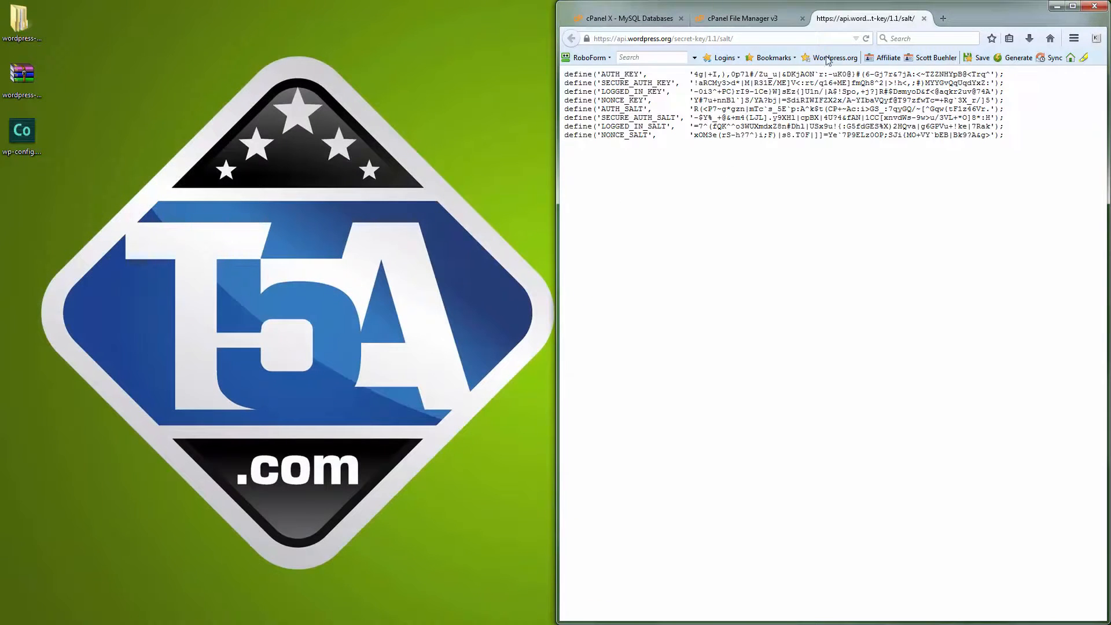
click(554, 43)
drag(558, 41, 68, 30)
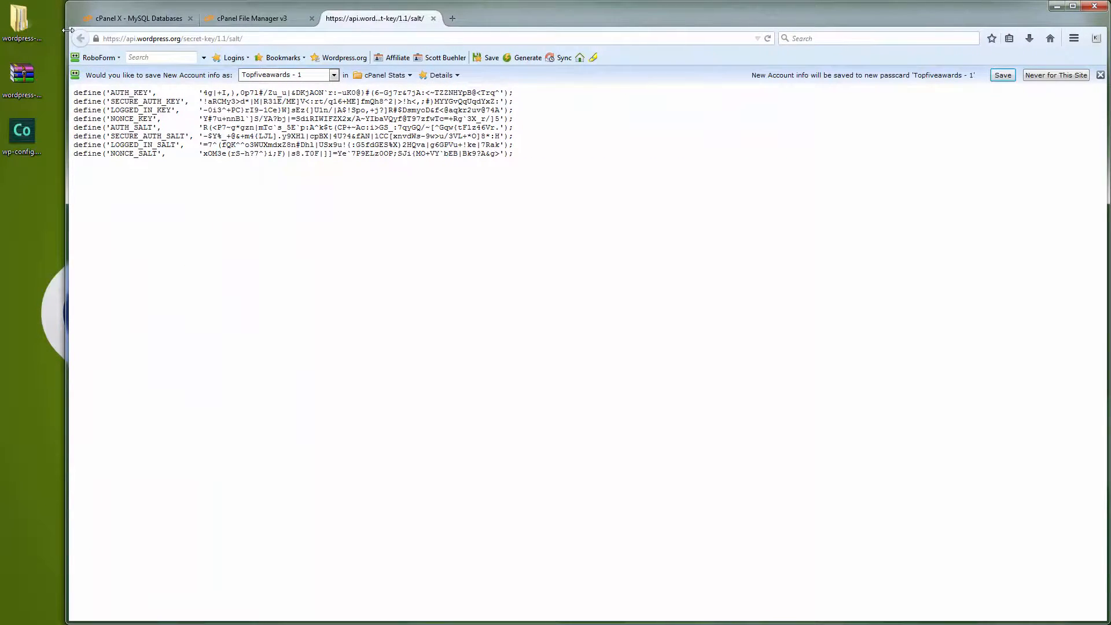
click(433, 18)
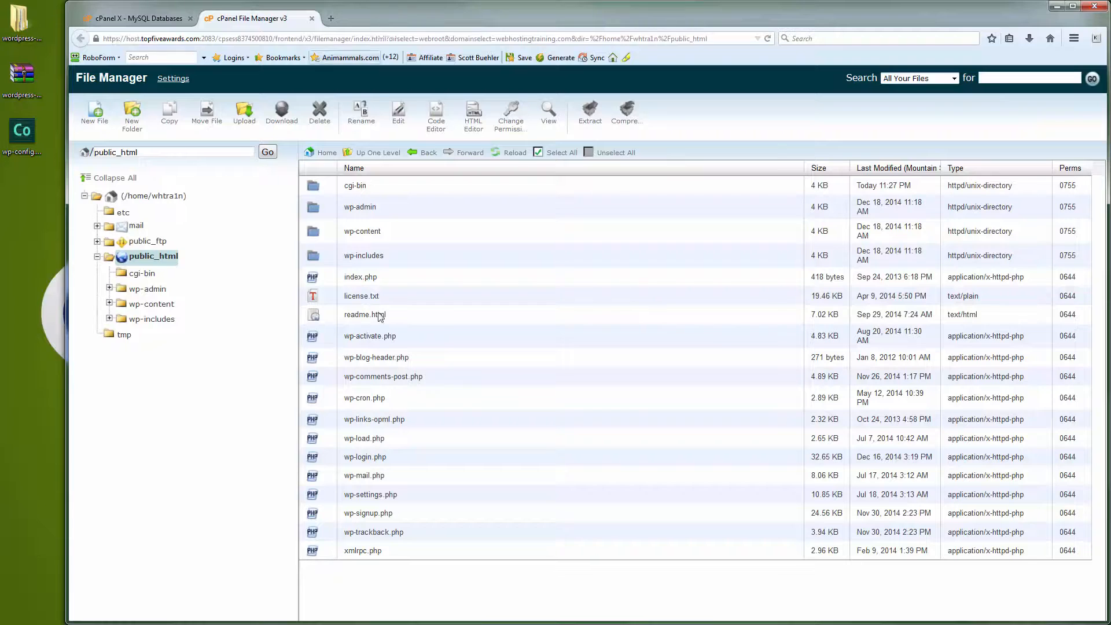
Step: Upload wp-config.php from the Desktop into public_html and reload the listing
click(243, 118)
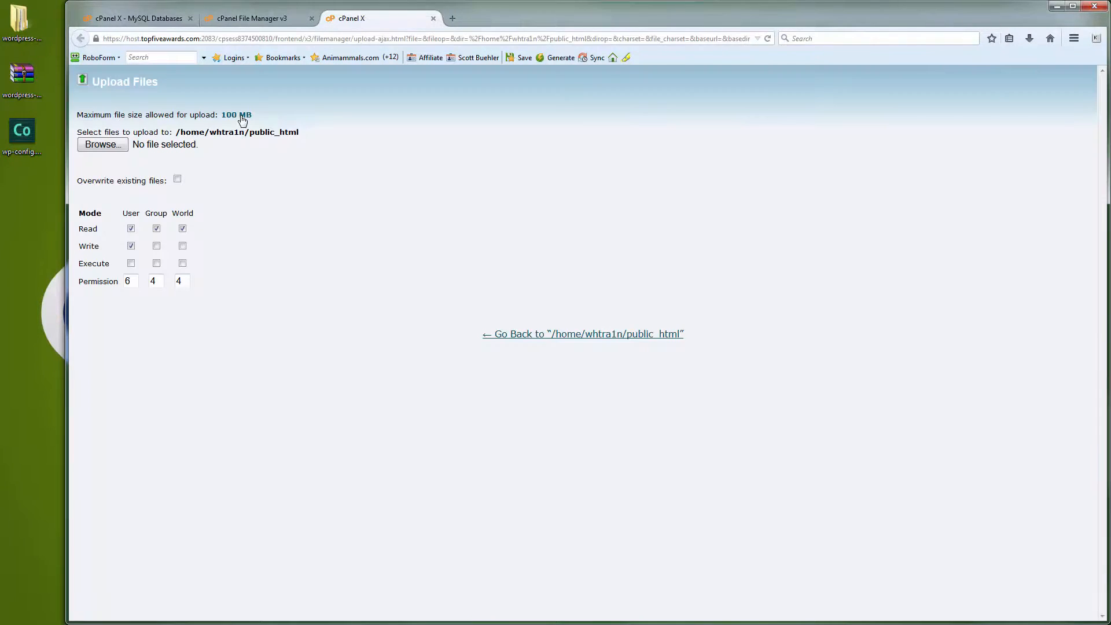
click(104, 147)
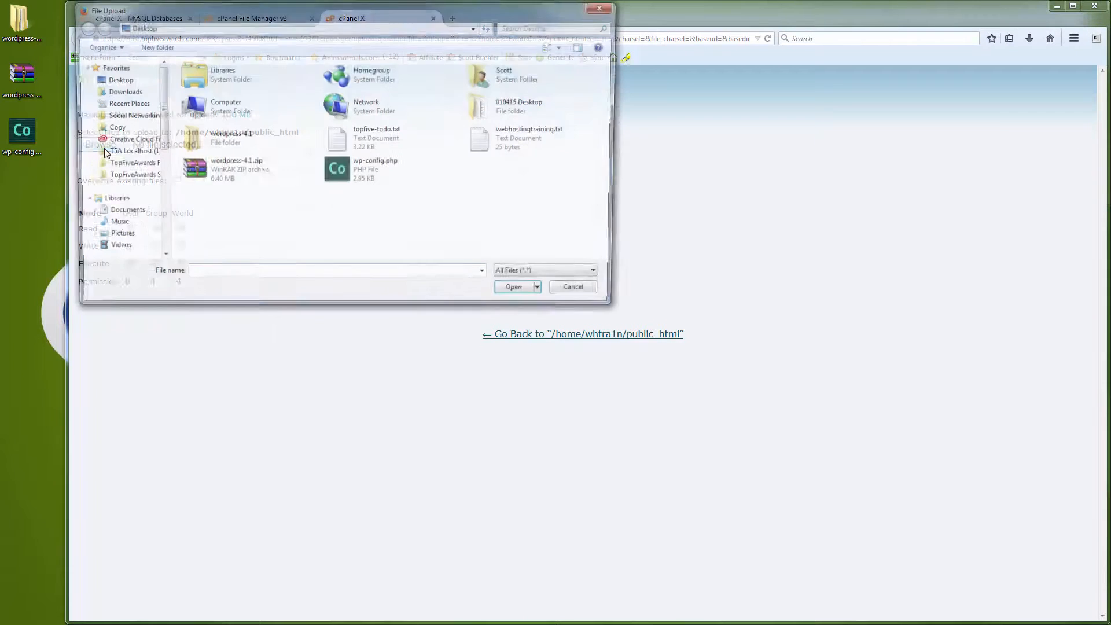
click(350, 177)
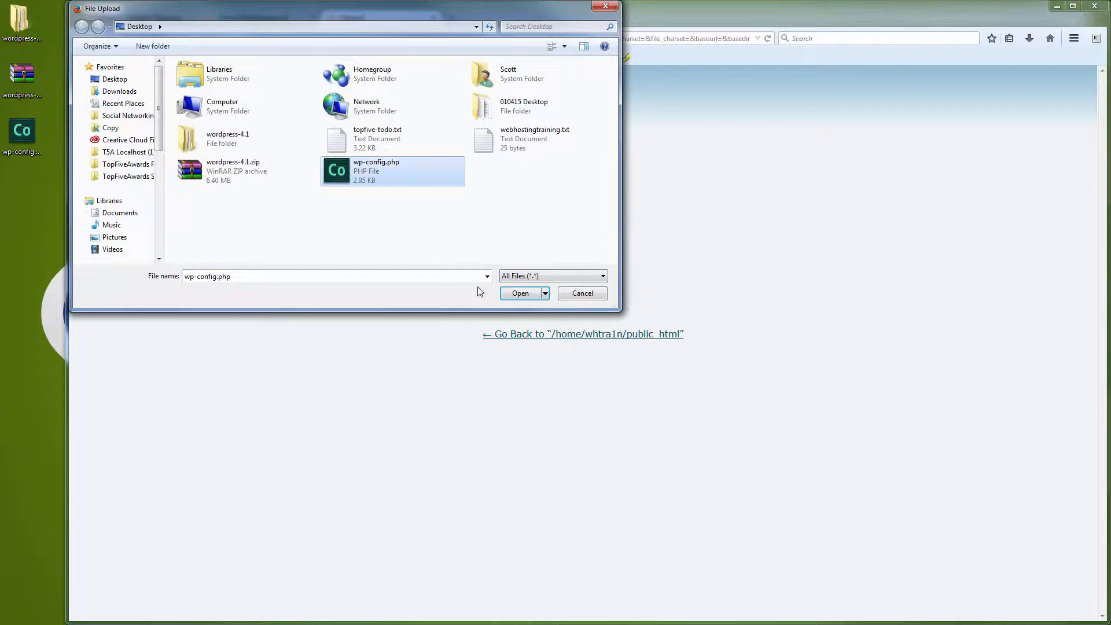
click(523, 295)
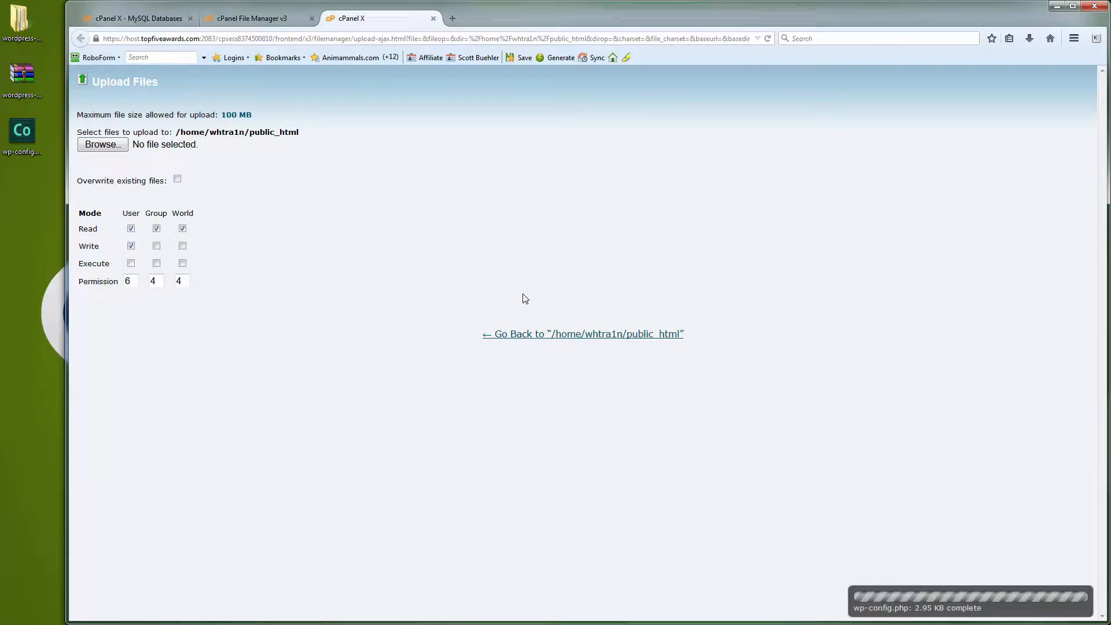
click(433, 18)
click(507, 152)
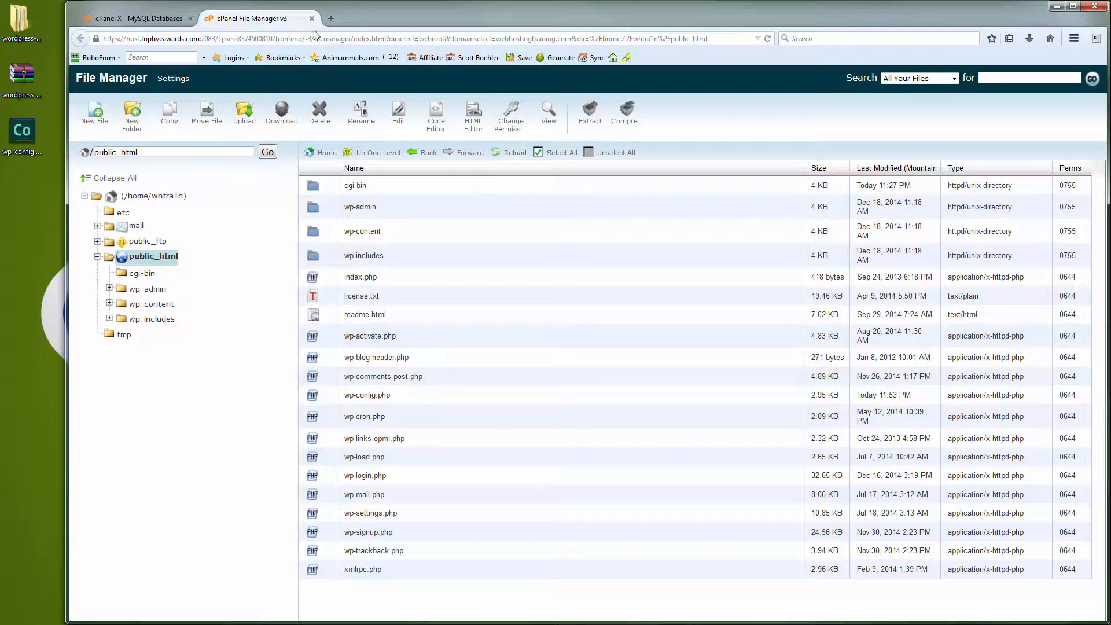
Step: Open webhostingtraining.com in a new tab to reach the WordPress setup form
click(331, 22)
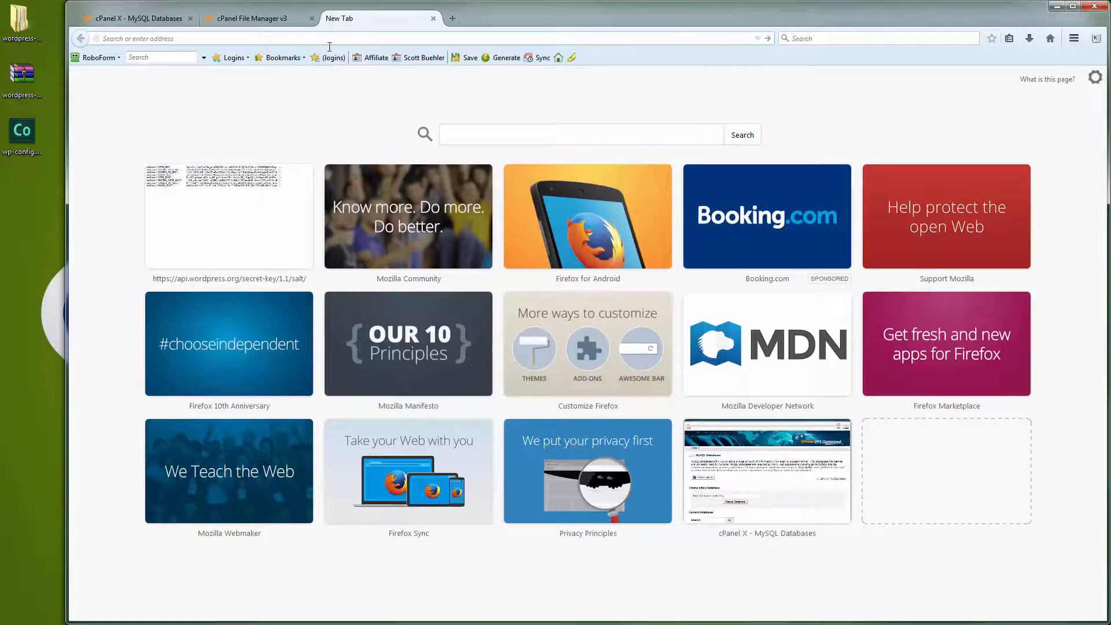
text(webho)
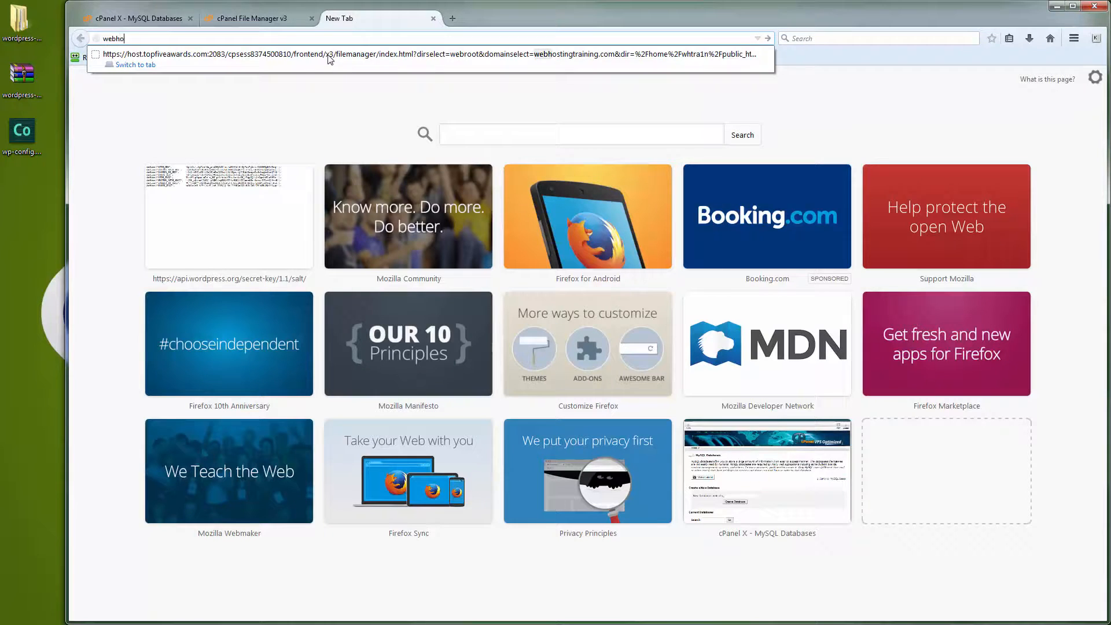
text(stingtraining)
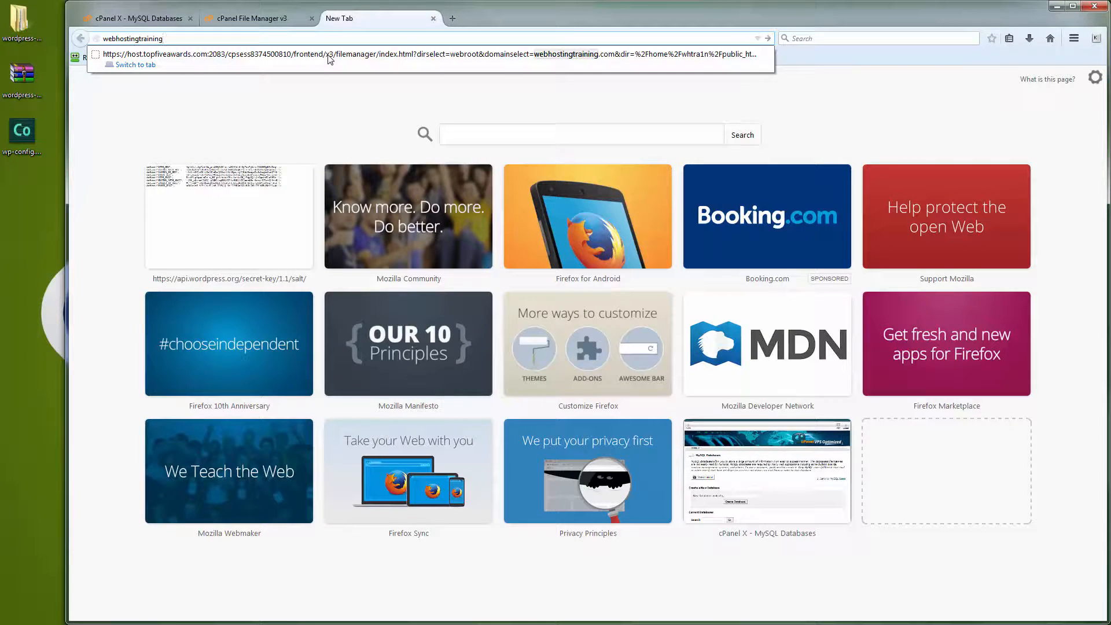
key(ctrl+Return)
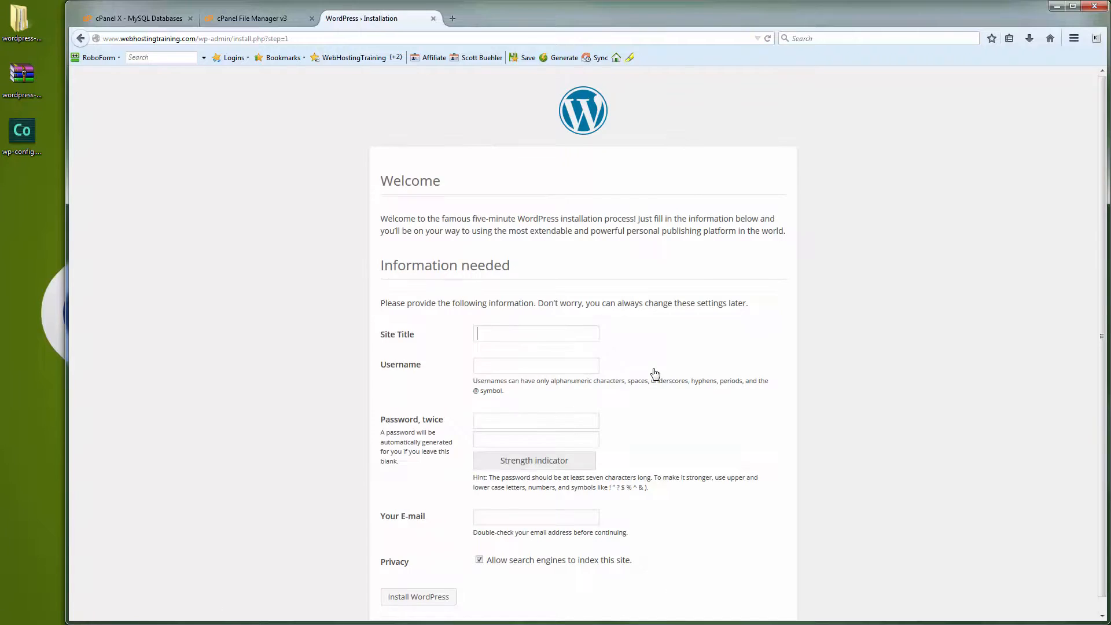
scroll(655, 375, down, 1)
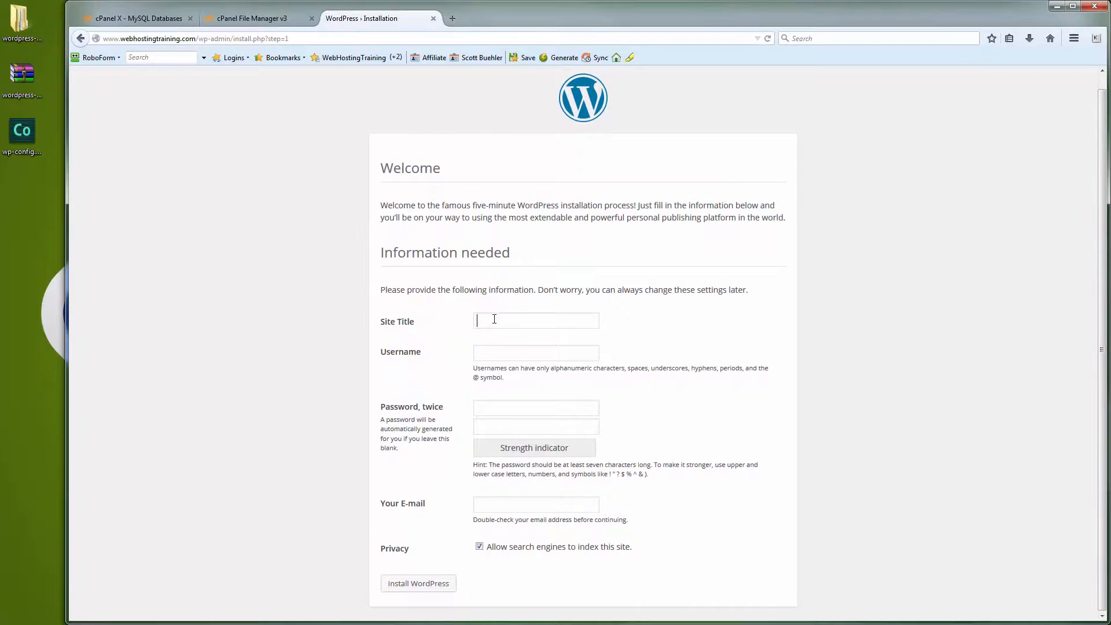
Step: Enter site title 'Web Hosting Training', the admin username, and a strong RoboForm-generated password
text(Web Hosting Training)
key(Tab)
text(scott)
key(Tab)
text(password)
click(562, 58)
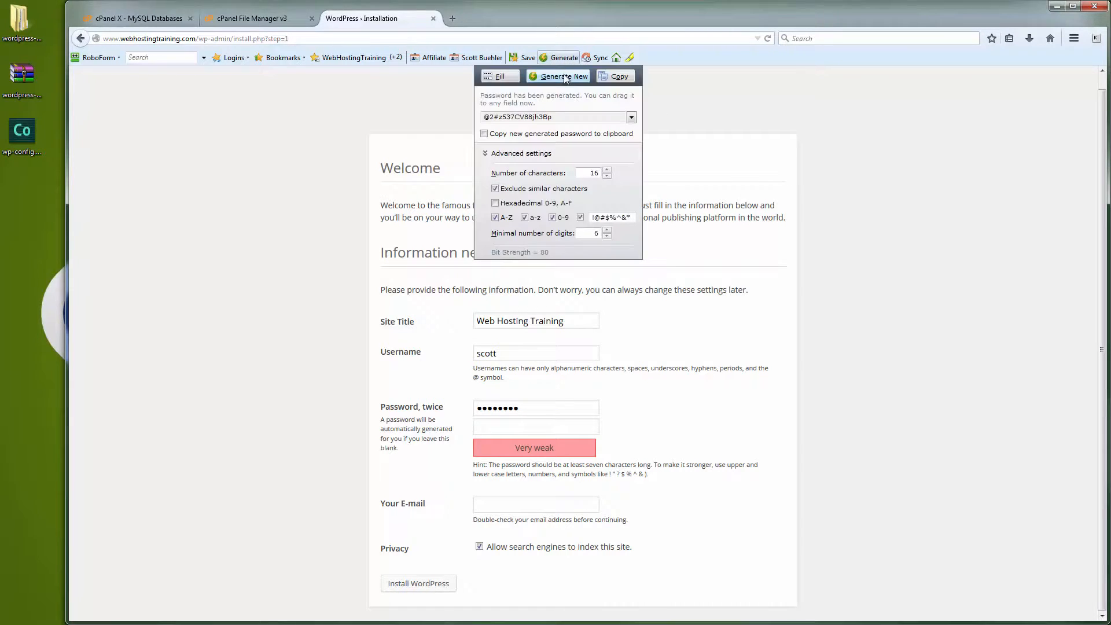
click(563, 75)
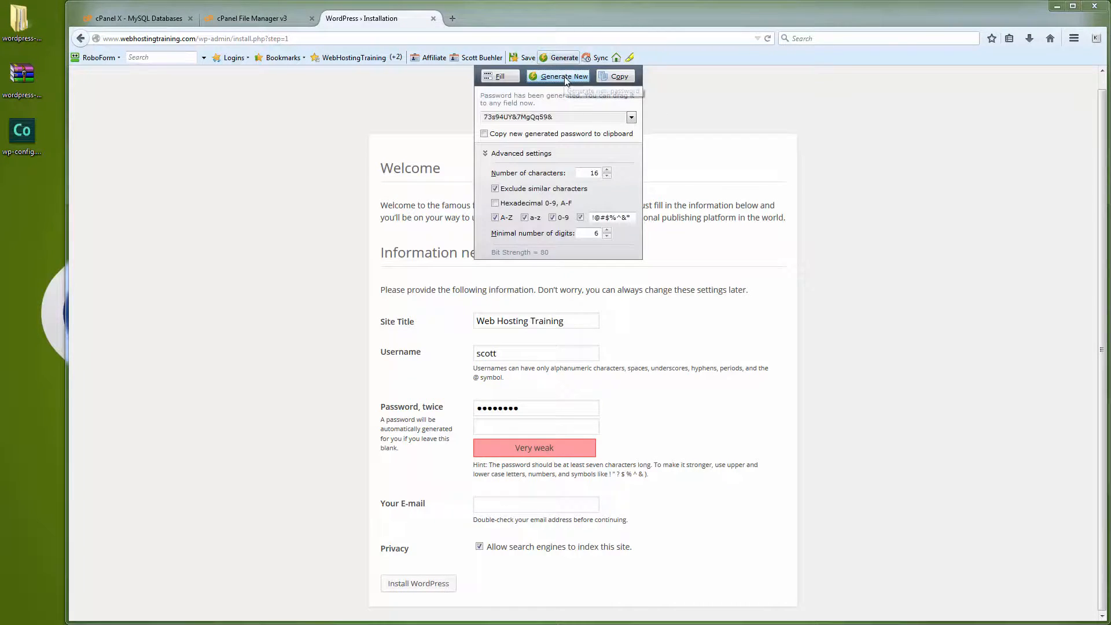
click(612, 78)
drag(541, 409, 471, 408)
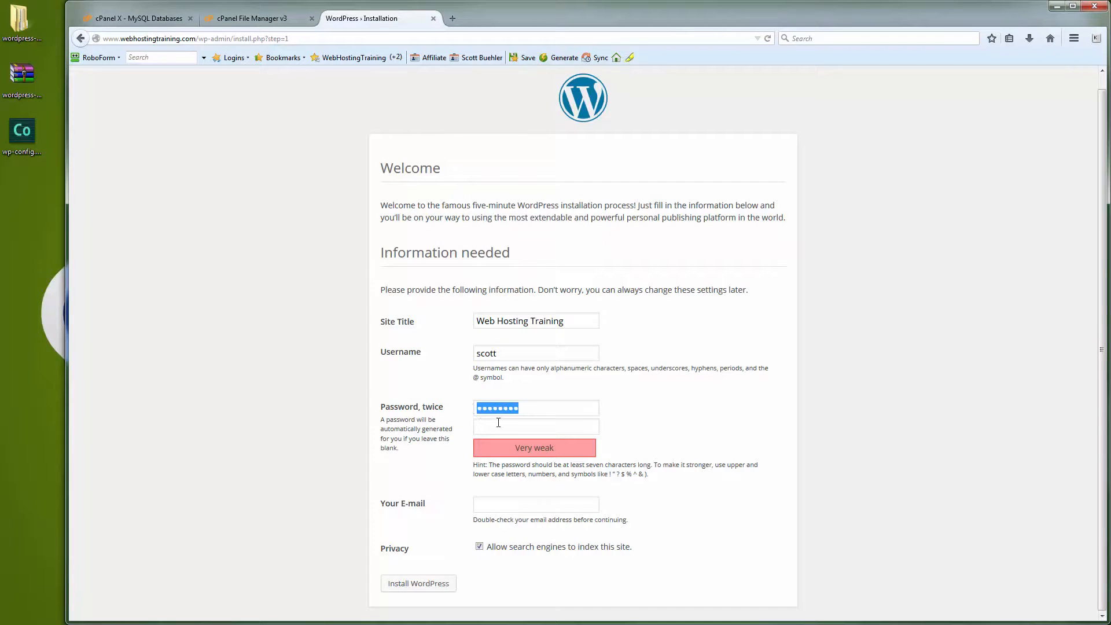
key(ctrl+v)
key(ctrl+v)
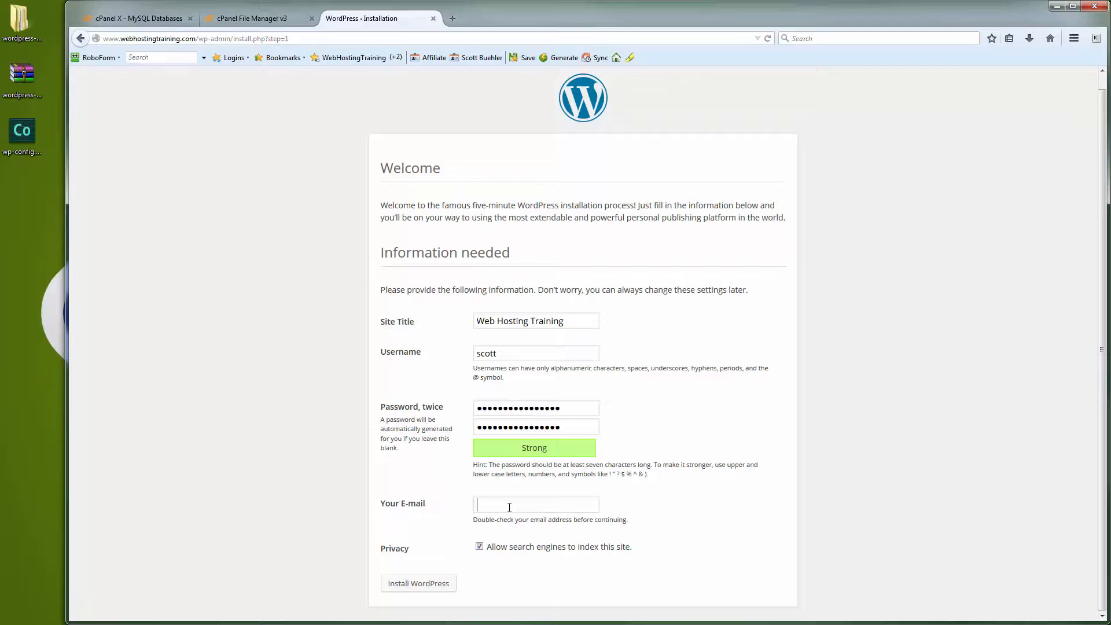
Step: Fill in the admin e-mail, run Install WordPress, and dismiss the save-account prompt
key(ctrl+v)
click(433, 585)
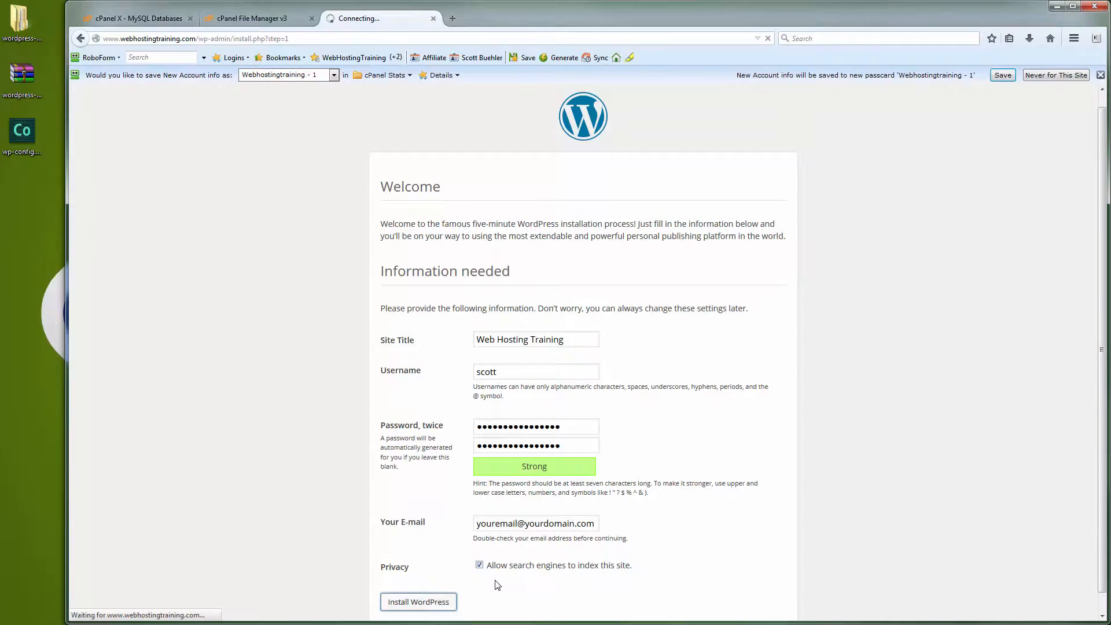
click(1100, 75)
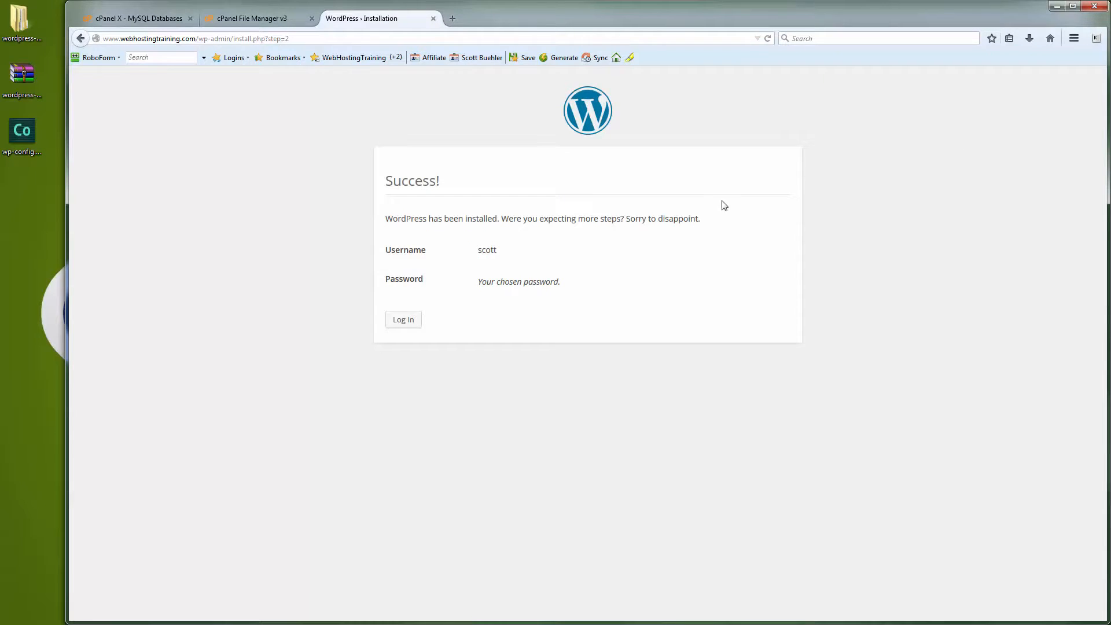
Step: Log in with the admin username and password with Remember Me, then visit the site
click(416, 322)
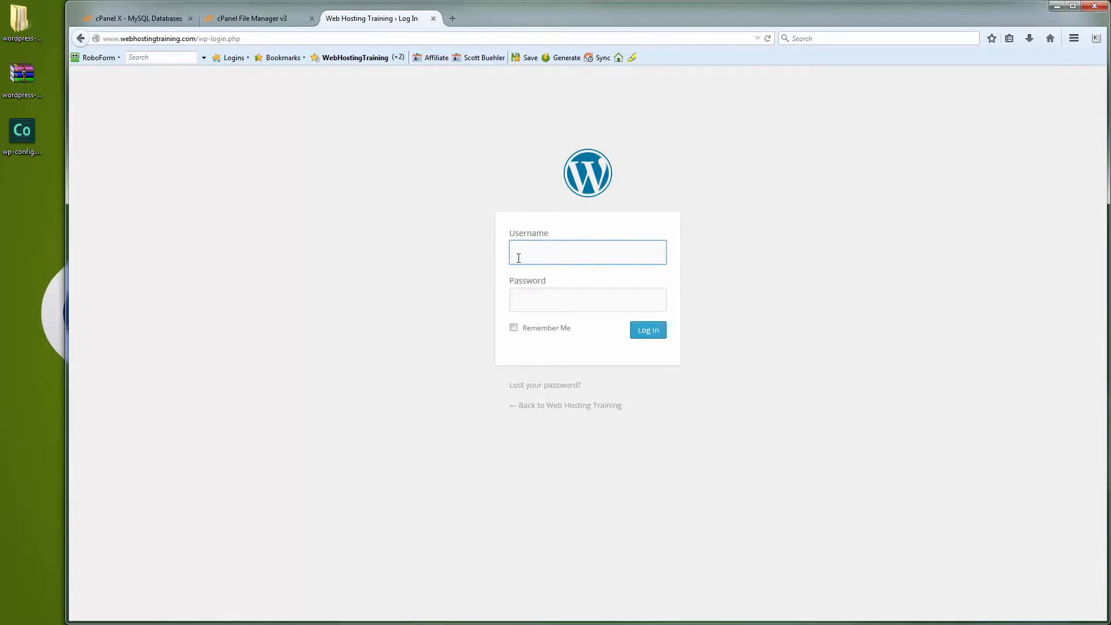
text(scott)
key(Tab)
key(ctrl+v)
click(514, 328)
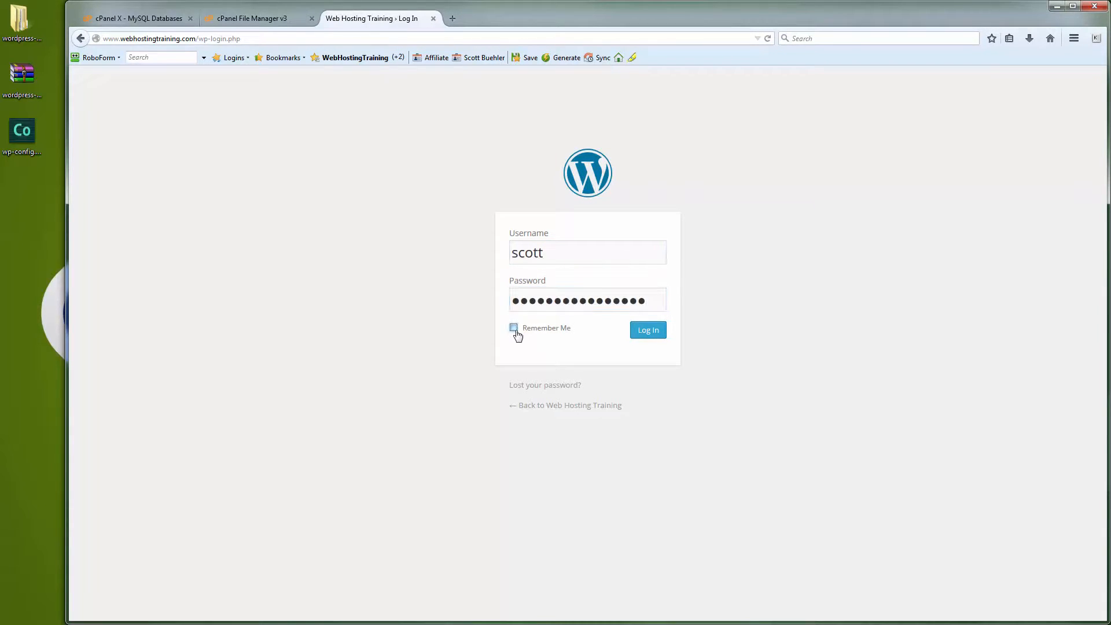
click(649, 335)
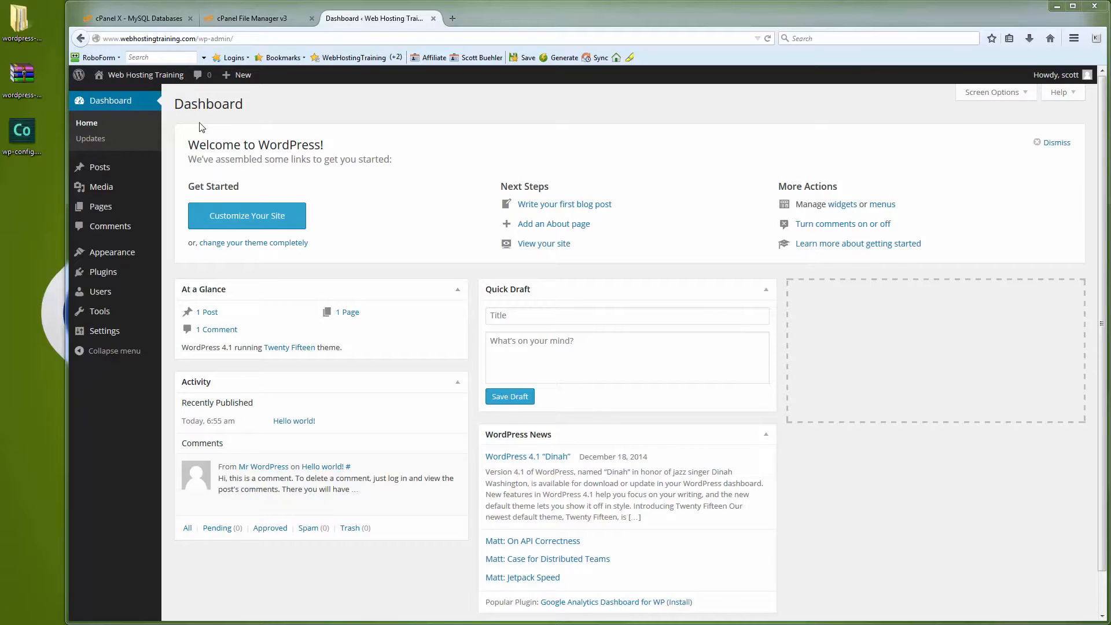
mouse_move(130, 78)
click(115, 98)
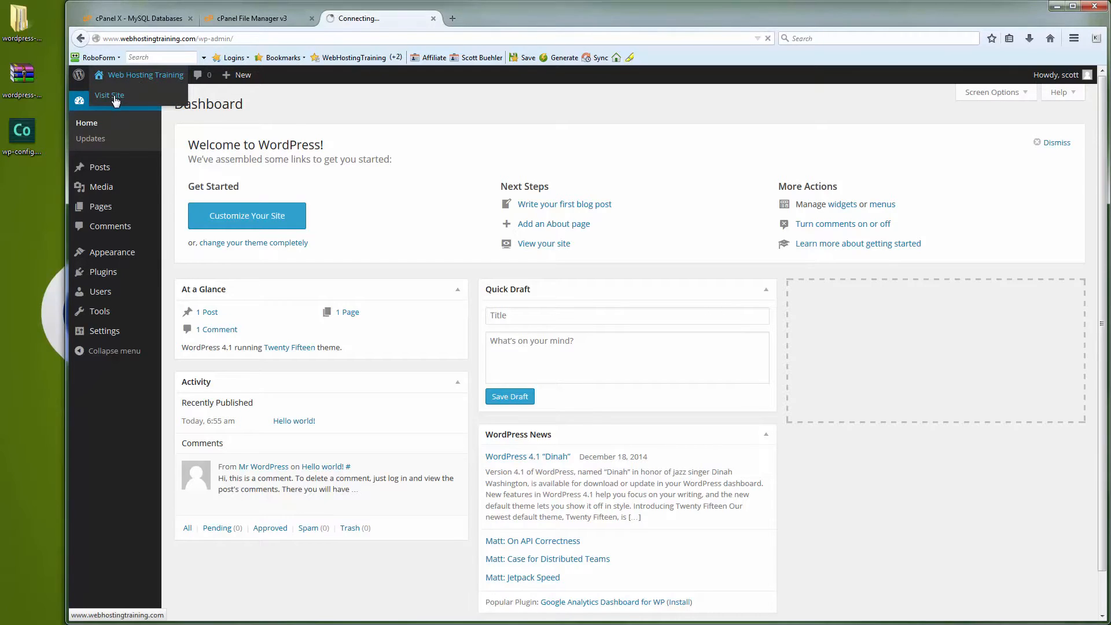